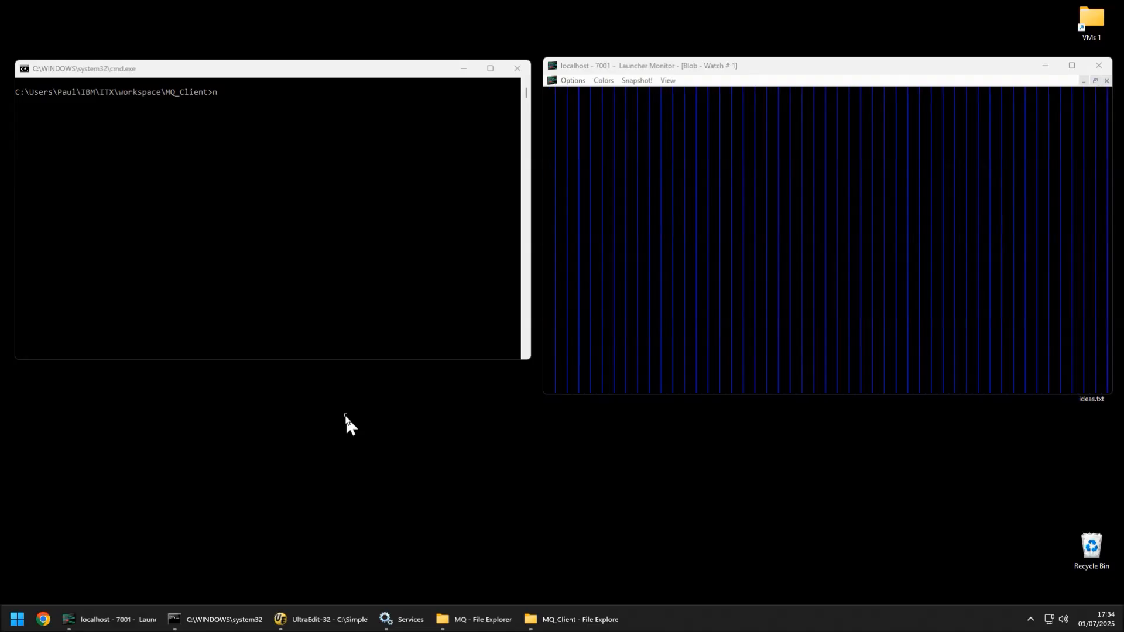
Step: Run the command dtxcmdsv64 Put1Msg.mmc -BI in the MQ_Client command prompt
click(327, 298)
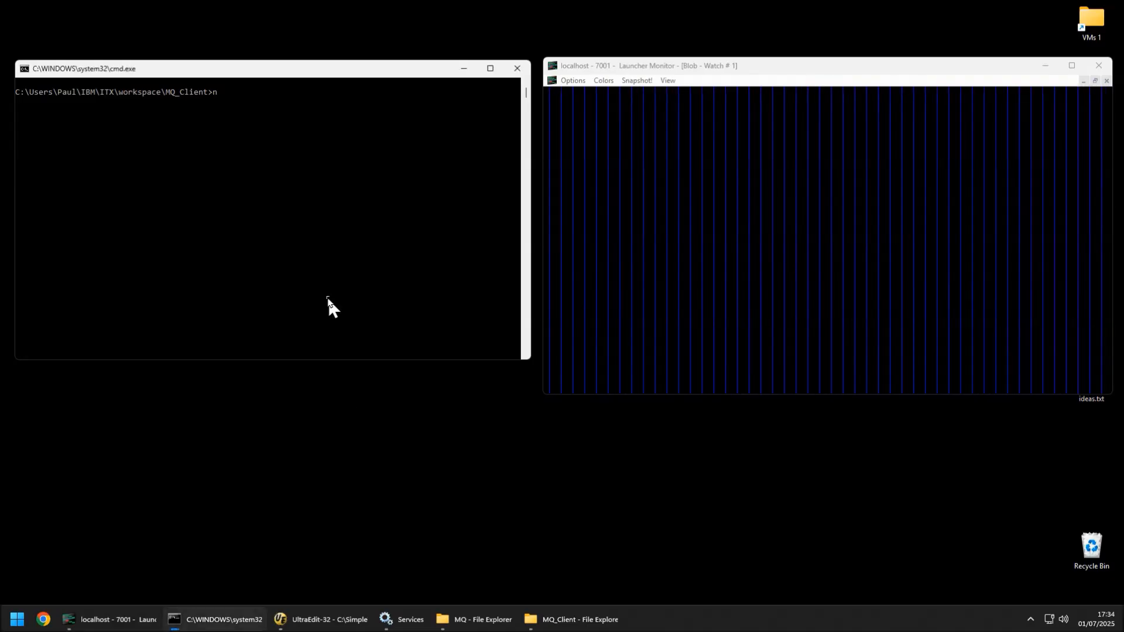
key(BackSpace)
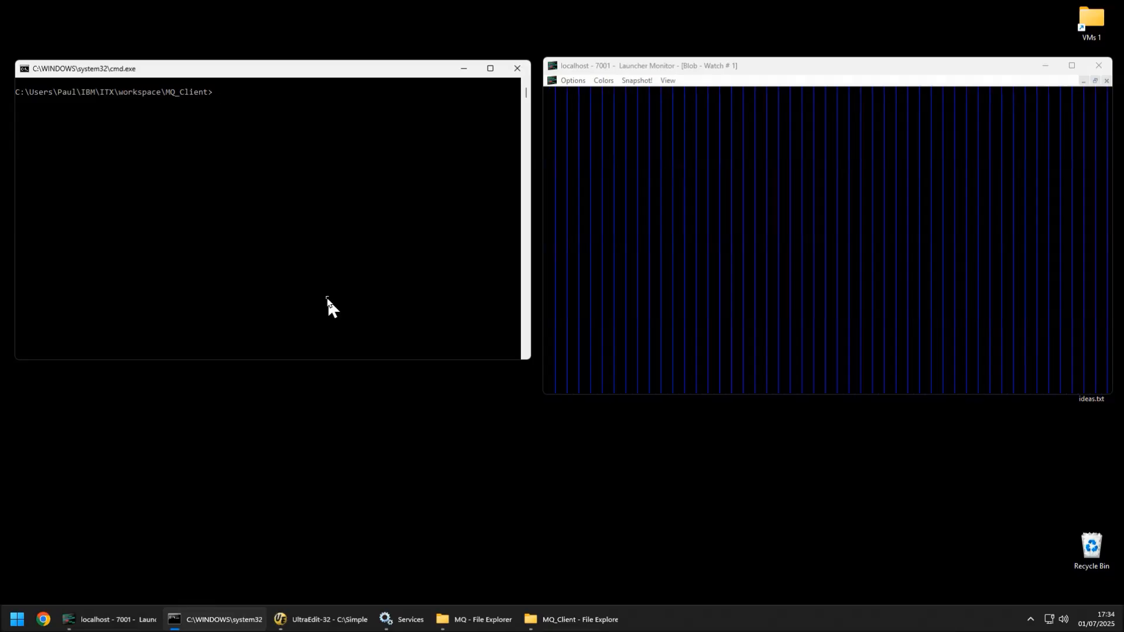
text(dtxcmdsv64 PutMsgs.mmc -BI)
key(Return)
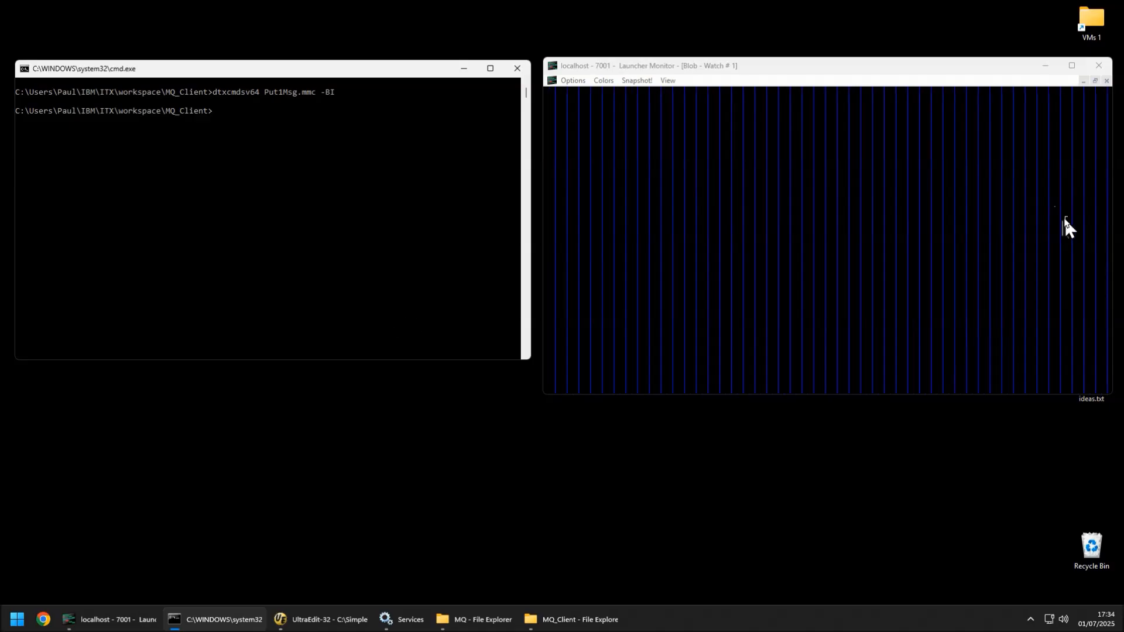
Step: Run dtxcmdsv64 PutMsgs.mmc -BI from the command history in the command prompt
click(455, 223)
text(mercse)
key(Up)
key(Up)
key(Up)
key(Return)
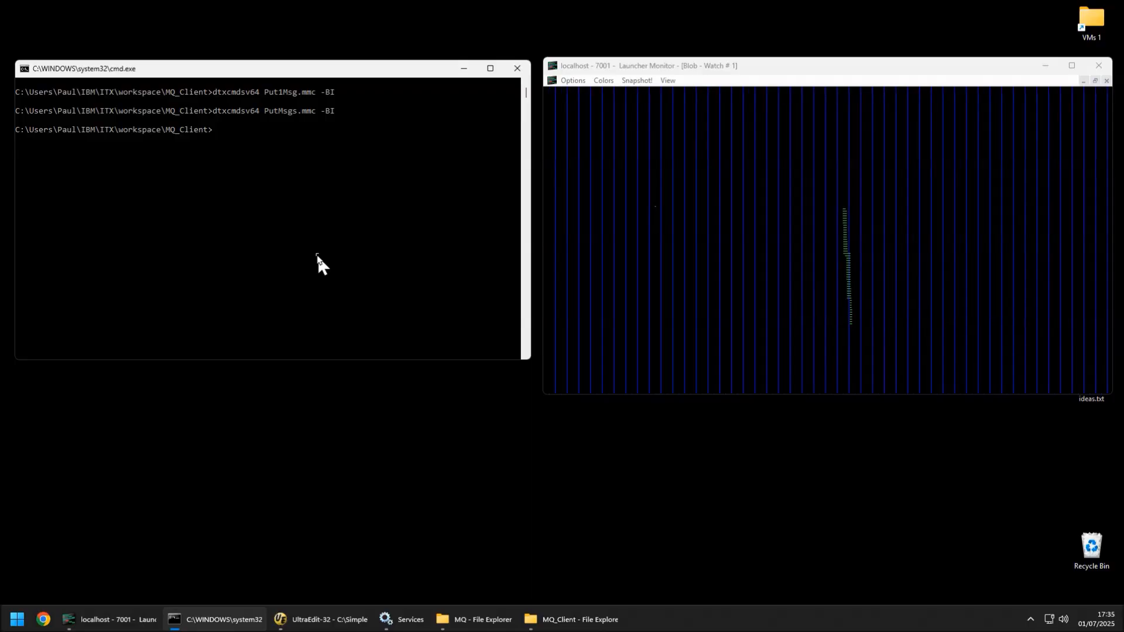
Step: Open Delay.txt in the MQ folder, replace its value with 3, save and close it
mouse_move(507, 621)
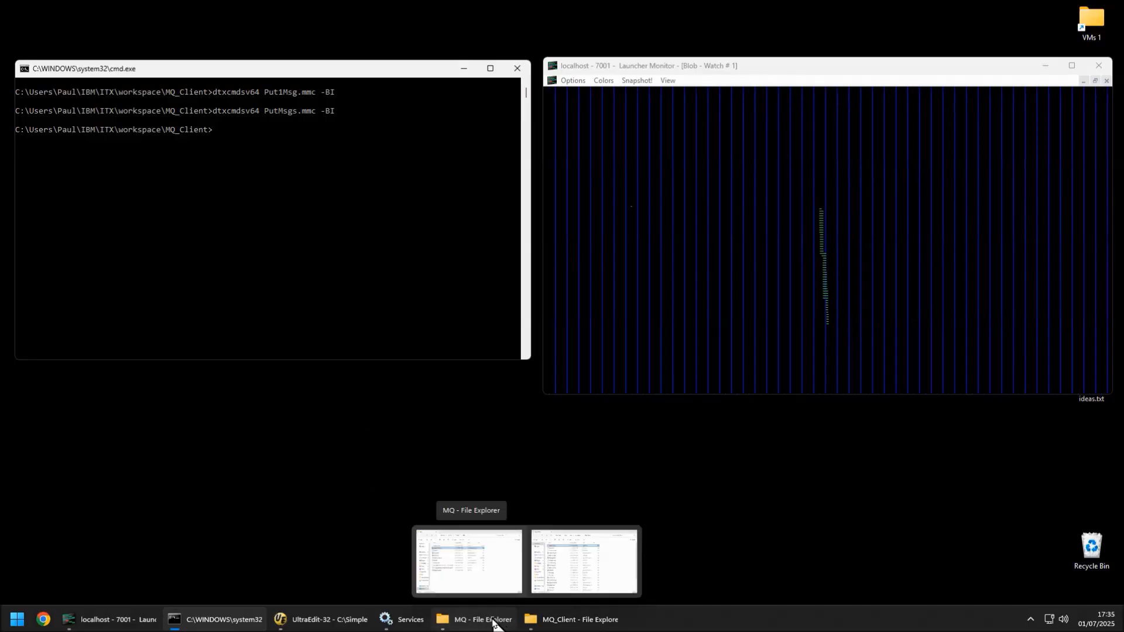
click(553, 621)
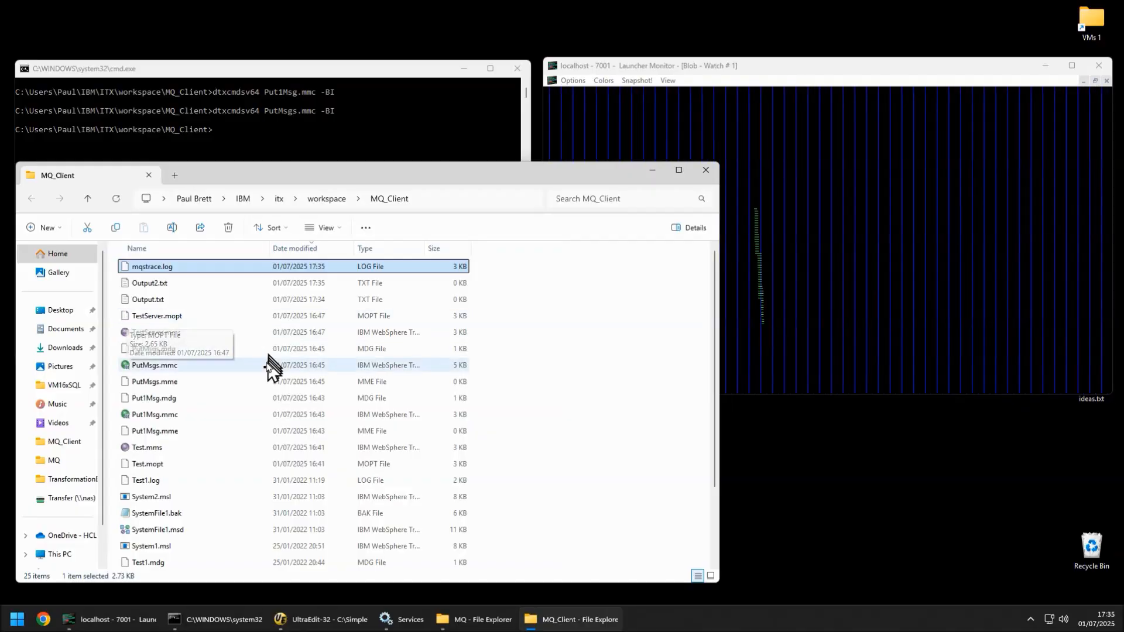
click(556, 622)
double_click(549, 316)
key(Delete)
text(3)
key(ctrl+s)
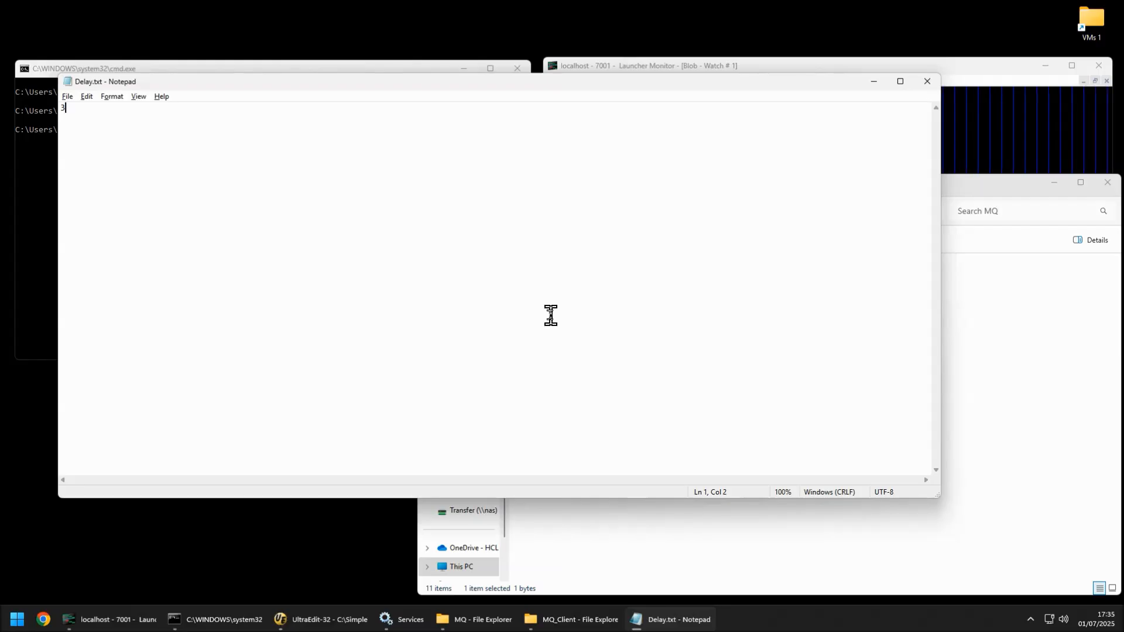
key(alt+F4)
click(1054, 186)
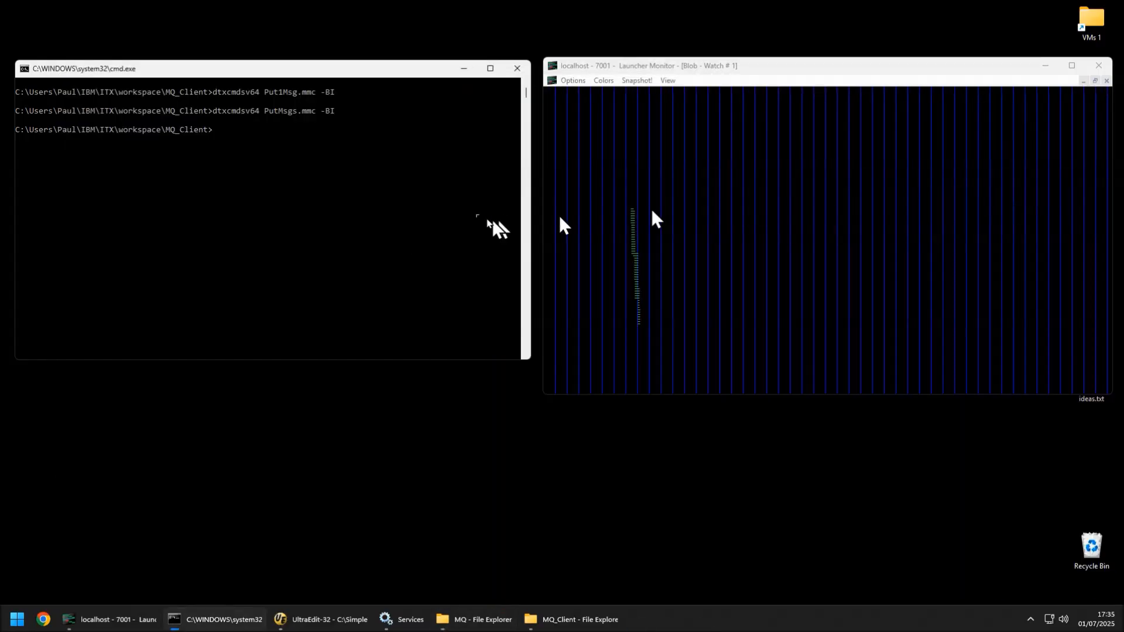
Step: Rerun dtxcmdsv64 Put1Msg.mmc -BI from the command history
click(449, 213)
key(Escape)
key(Up)
key(Up)
key(Return)
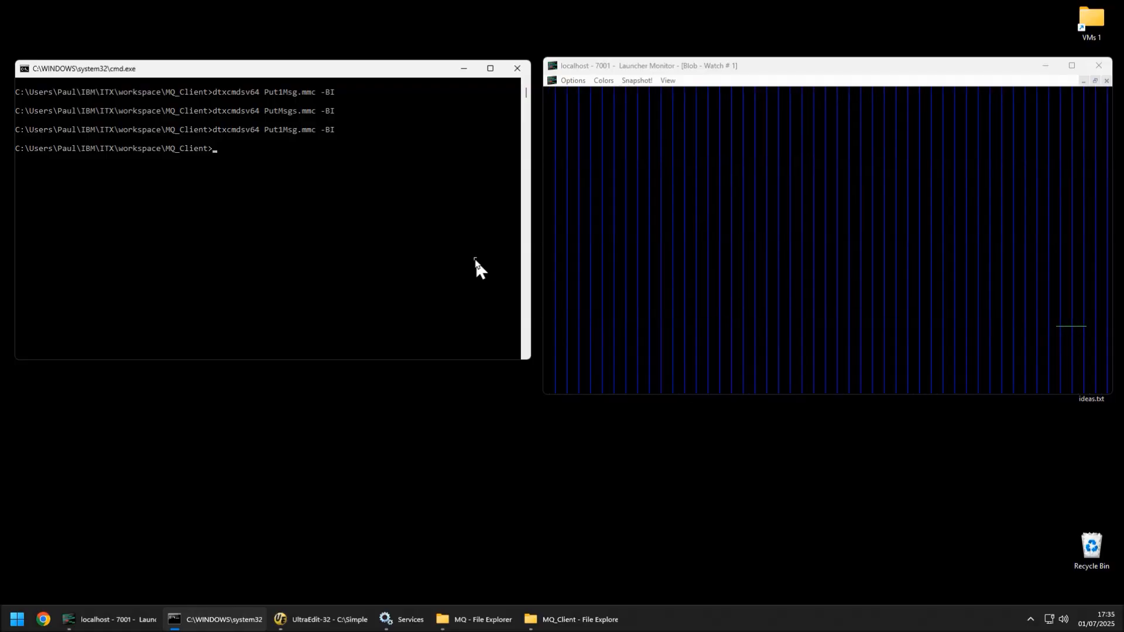
Step: Rerun dtxcmdsv64 PutMsgs.mmc -BI from the command history
key(Up)
key(Up)
key(Return)
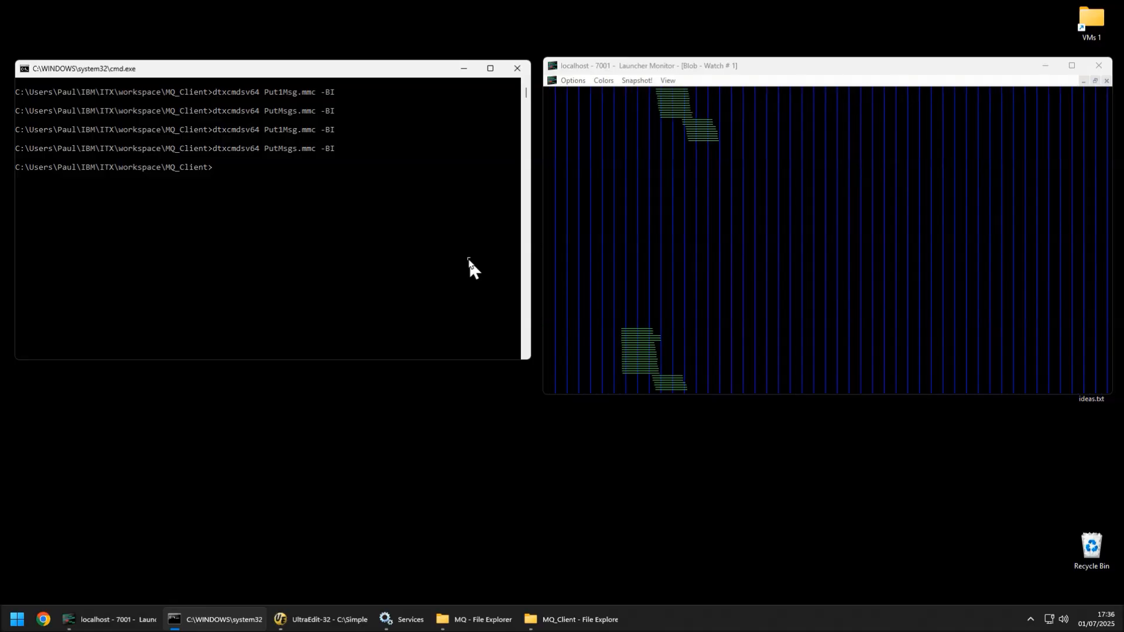
Step: Try to stop the IBM Transformation Extender 10.1.2 Launcher service
click(417, 625)
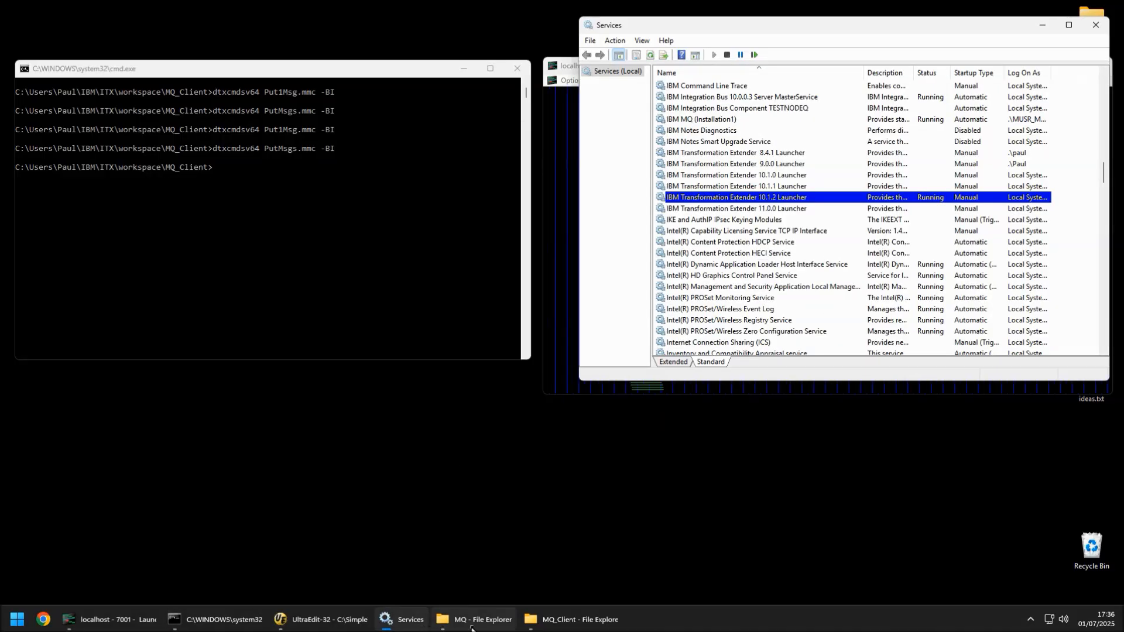
click(727, 55)
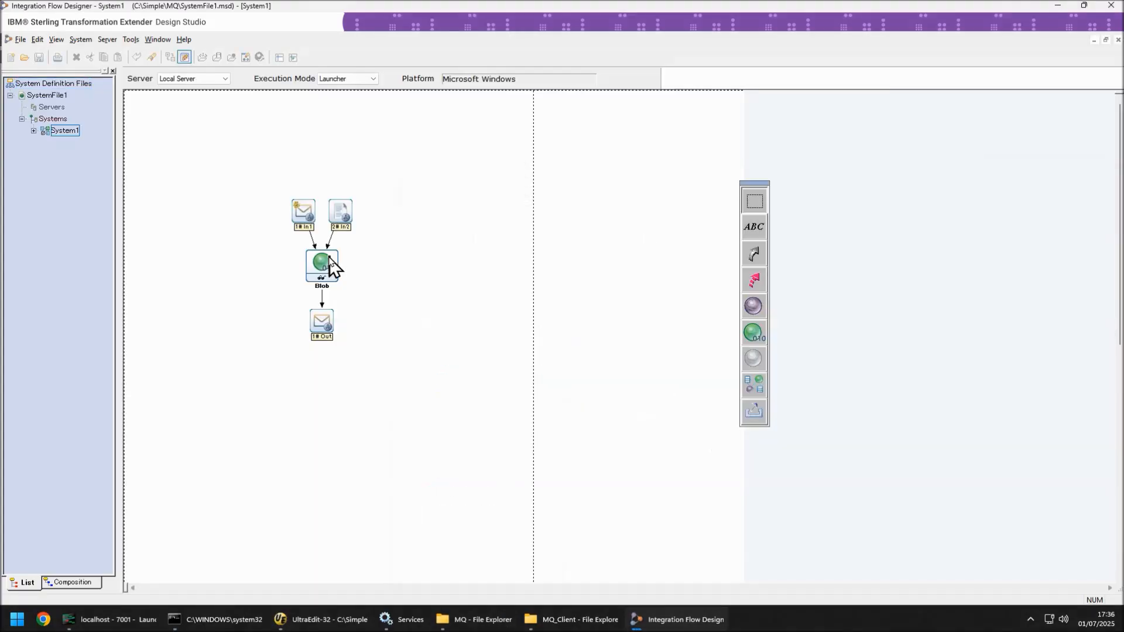
Step: Switch MapAudit ON in the Blob component's launcher settings and expand System1's Deploy Scripts in the tree
right_click(331, 261)
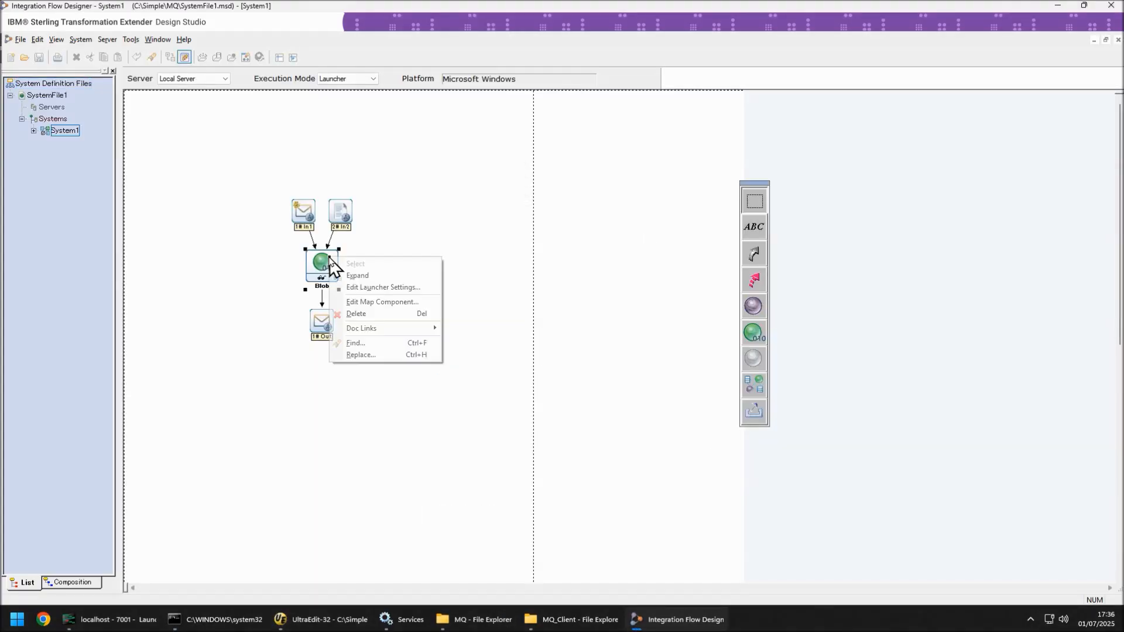
click(375, 287)
click(17, 76)
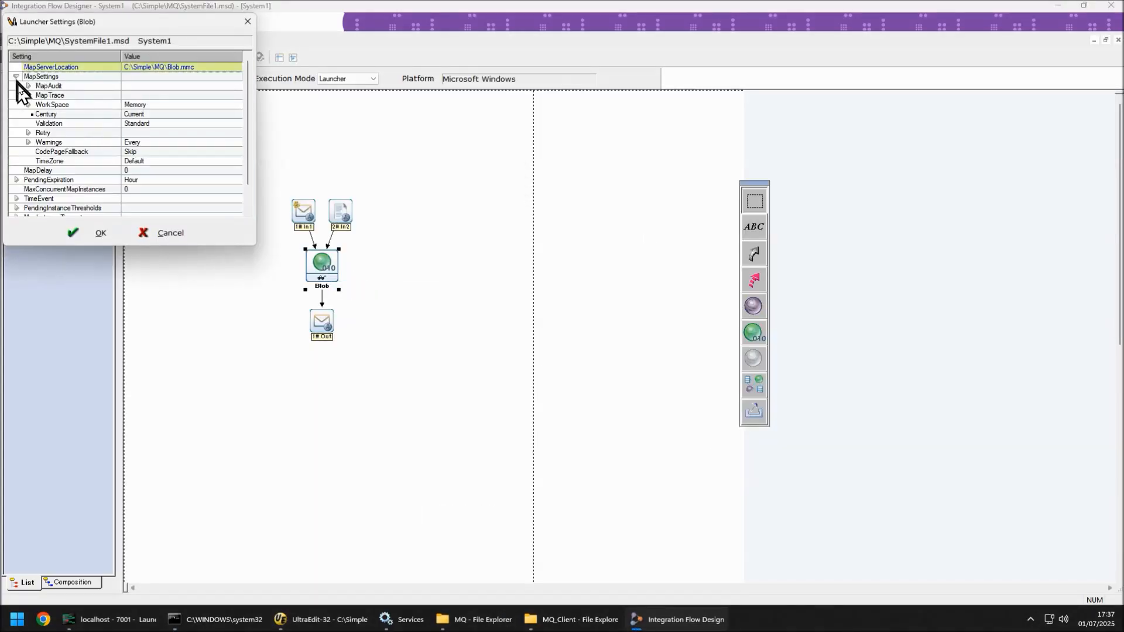
click(28, 86)
click(130, 97)
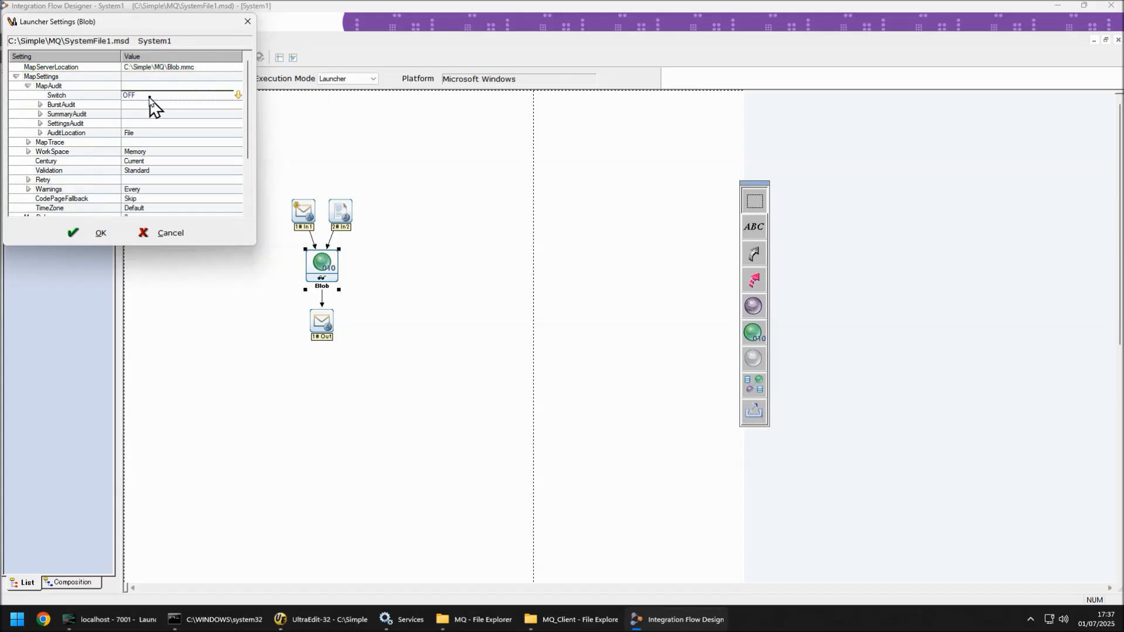
click(153, 110)
click(39, 133)
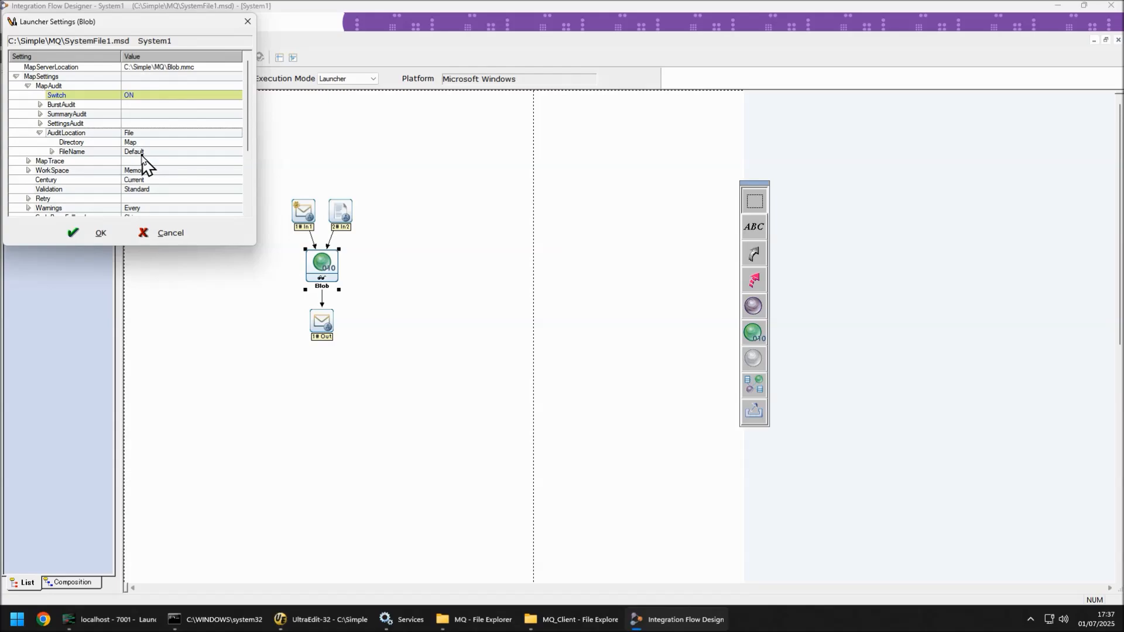
click(105, 234)
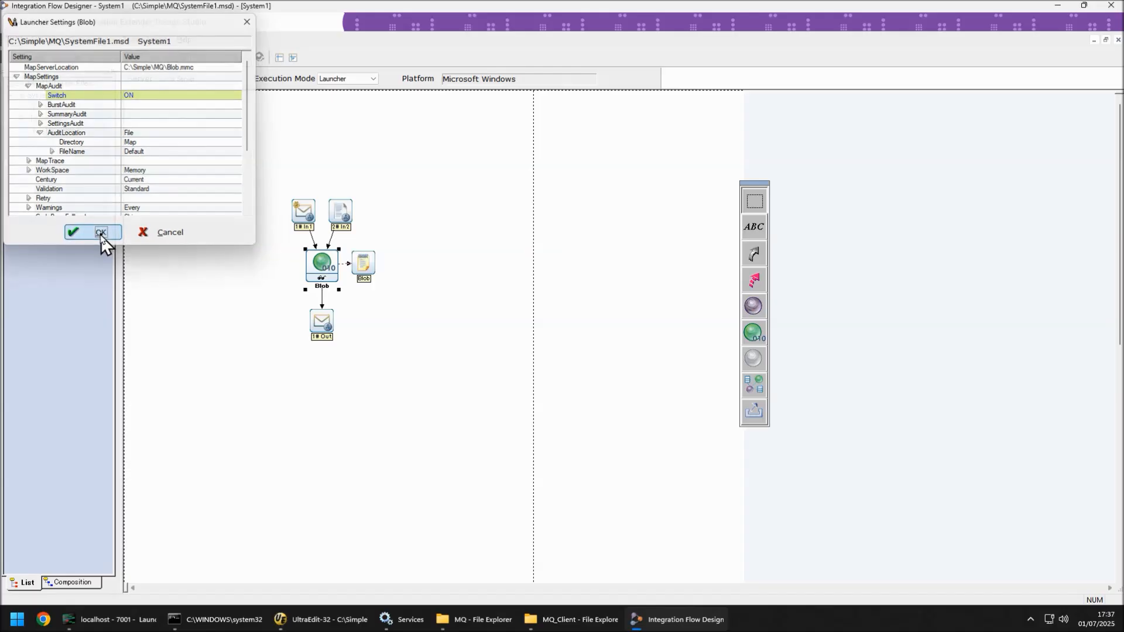
click(33, 131)
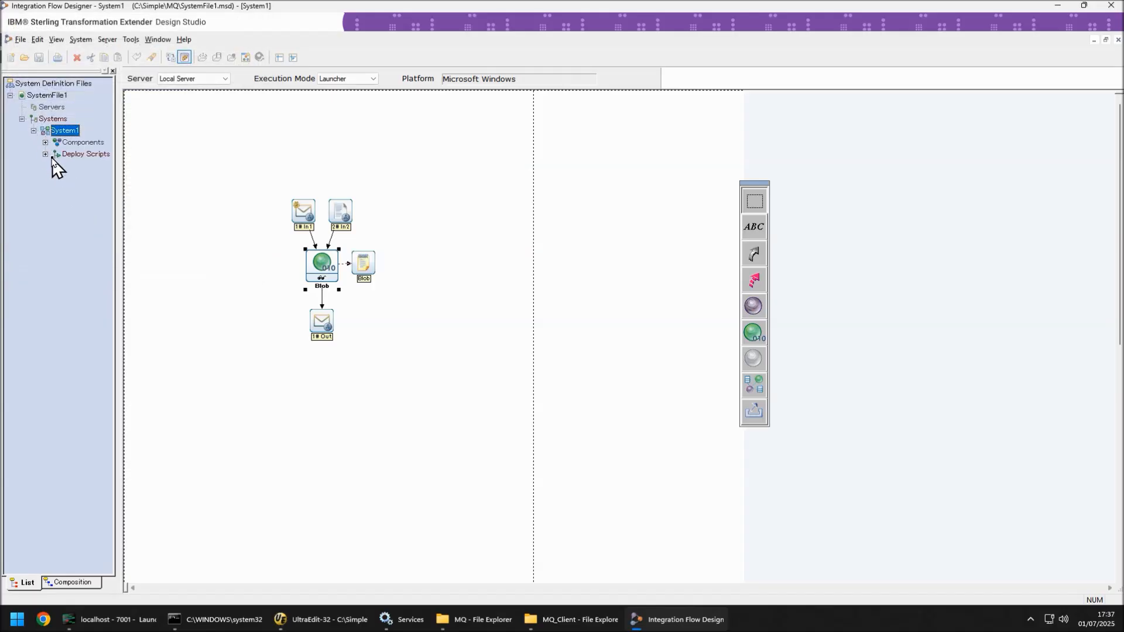
click(82, 166)
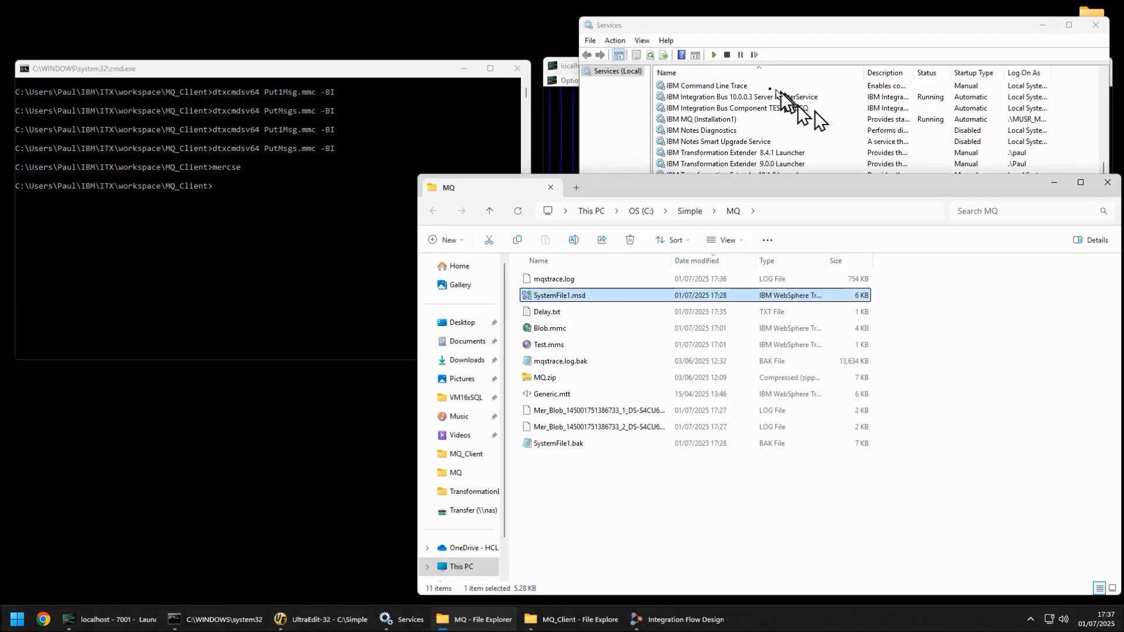
Step: Rerun dtxcmdsv64 PutMsgs.mmc -BI in the command prompt
click(1042, 25)
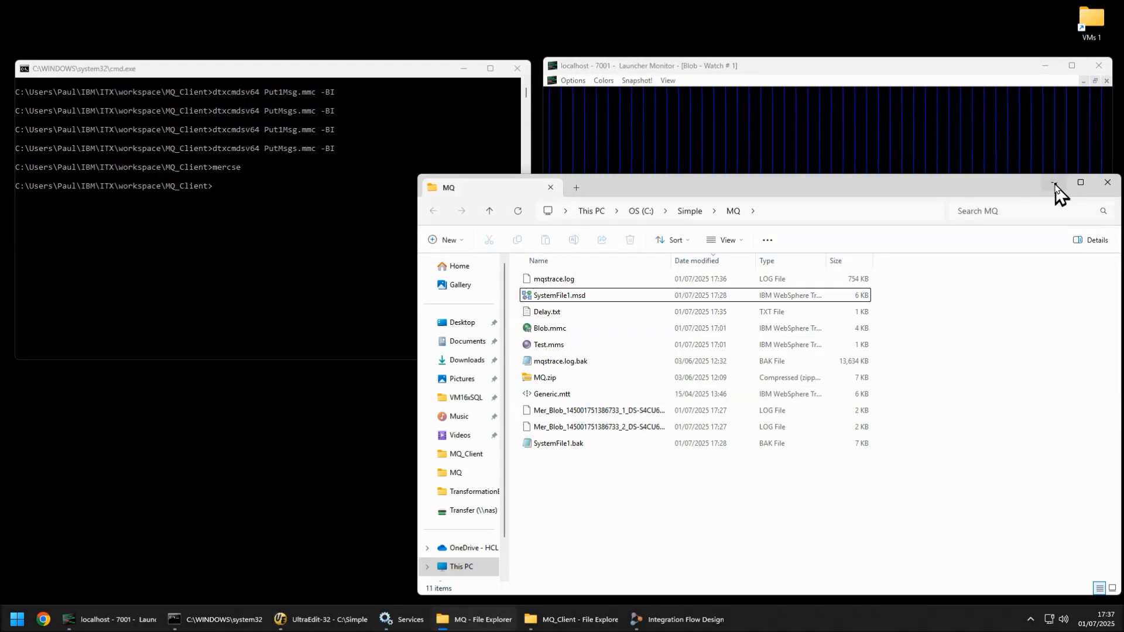
click(1054, 182)
click(368, 84)
key(Up)
key(Up)
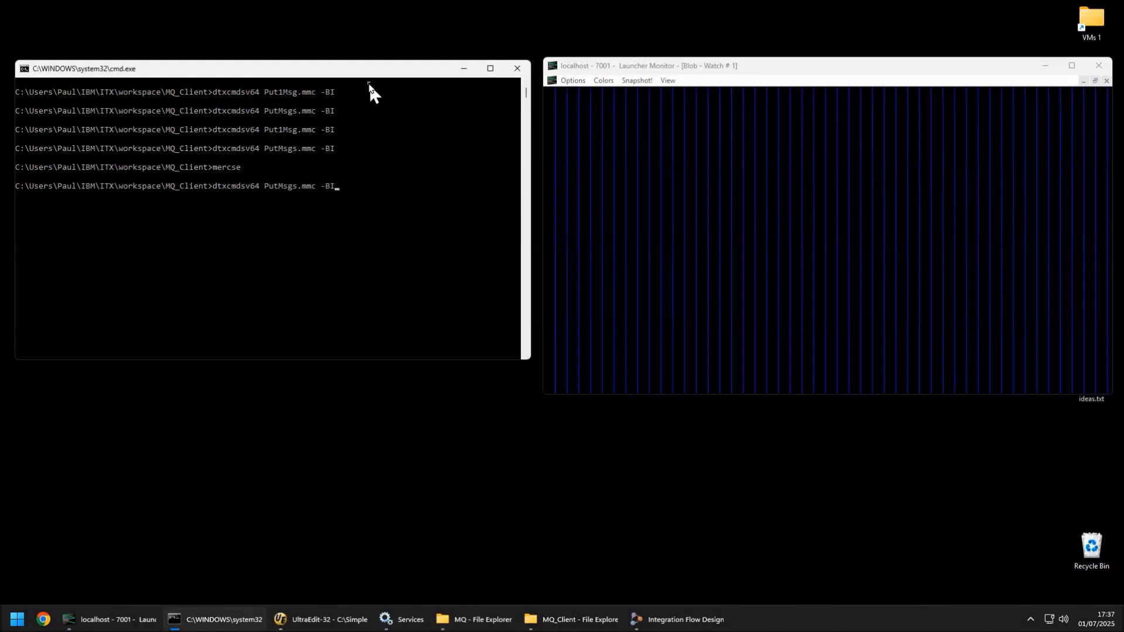
key(Return)
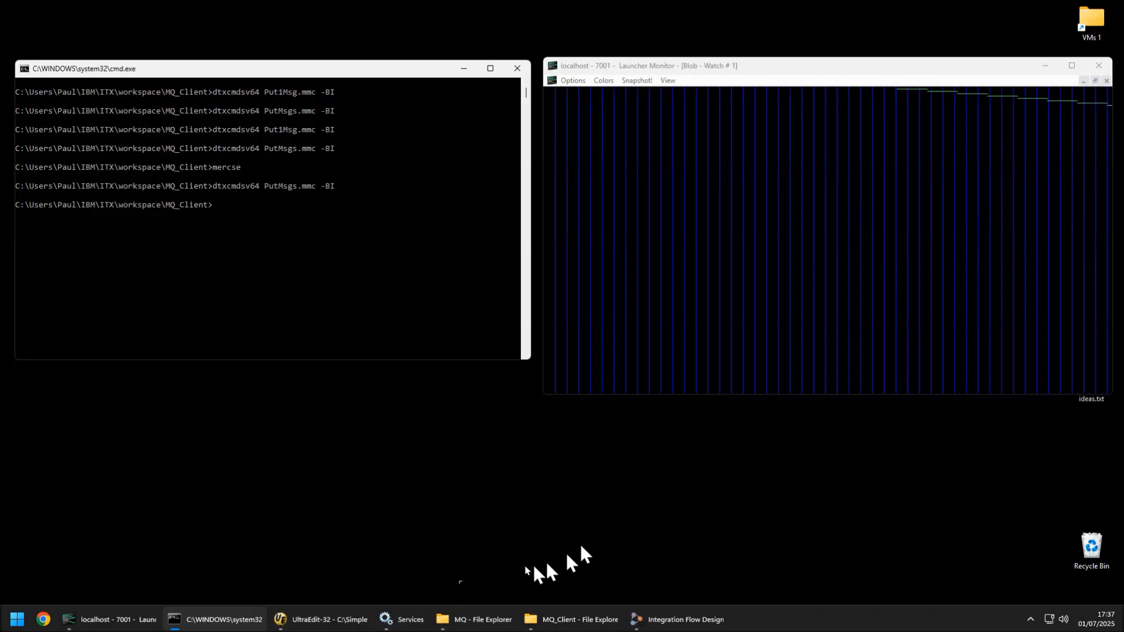
Step: Stop the IBM Transformation Extender 10.1.2 Launcher service
click(400, 619)
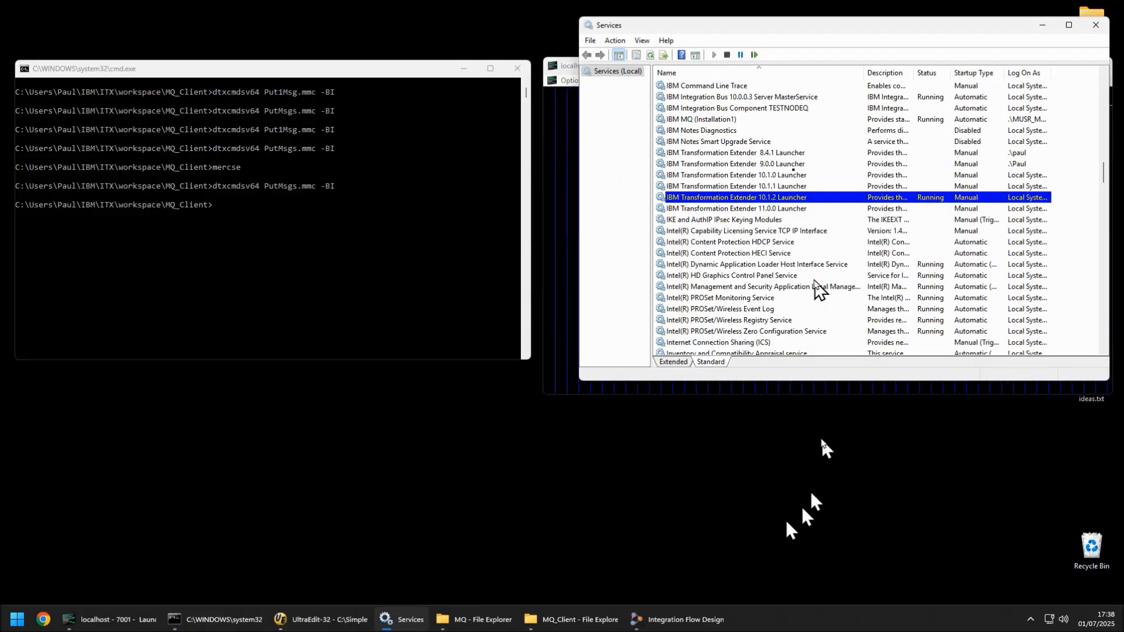
click(726, 55)
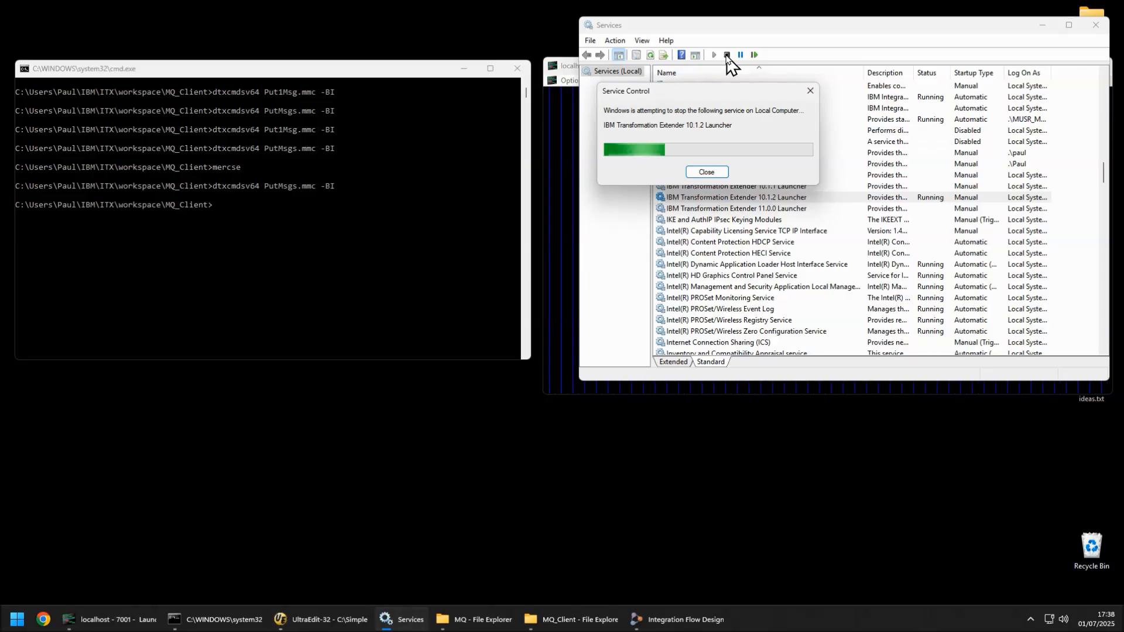
Step: Set the audit location FileName to Unique in the Blob component's launcher settings
click(678, 624)
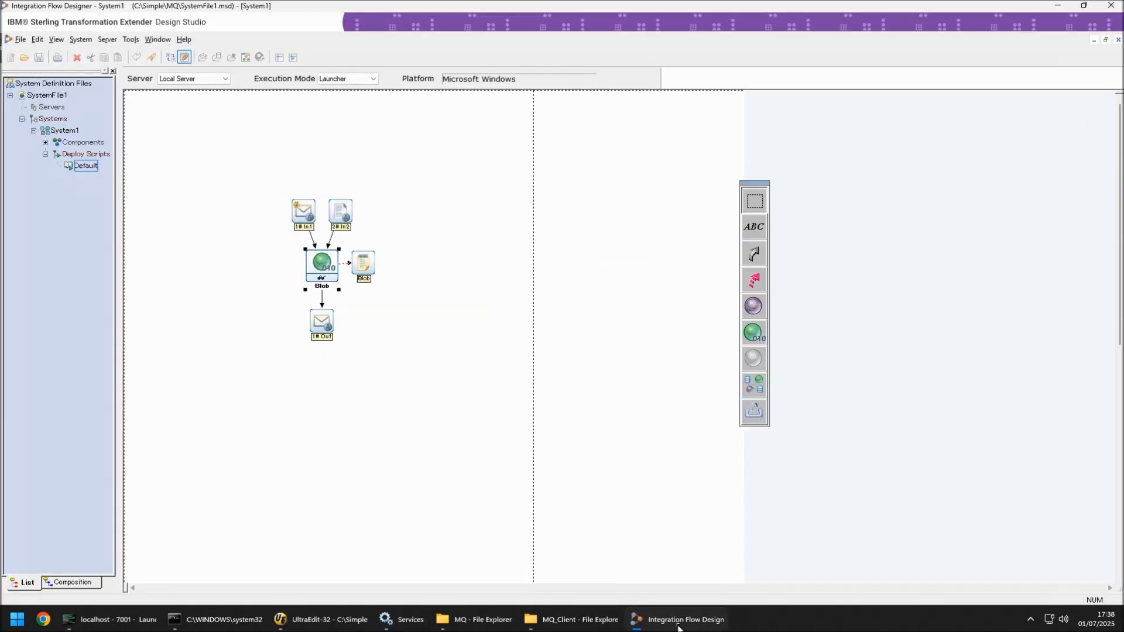
right_click(317, 270)
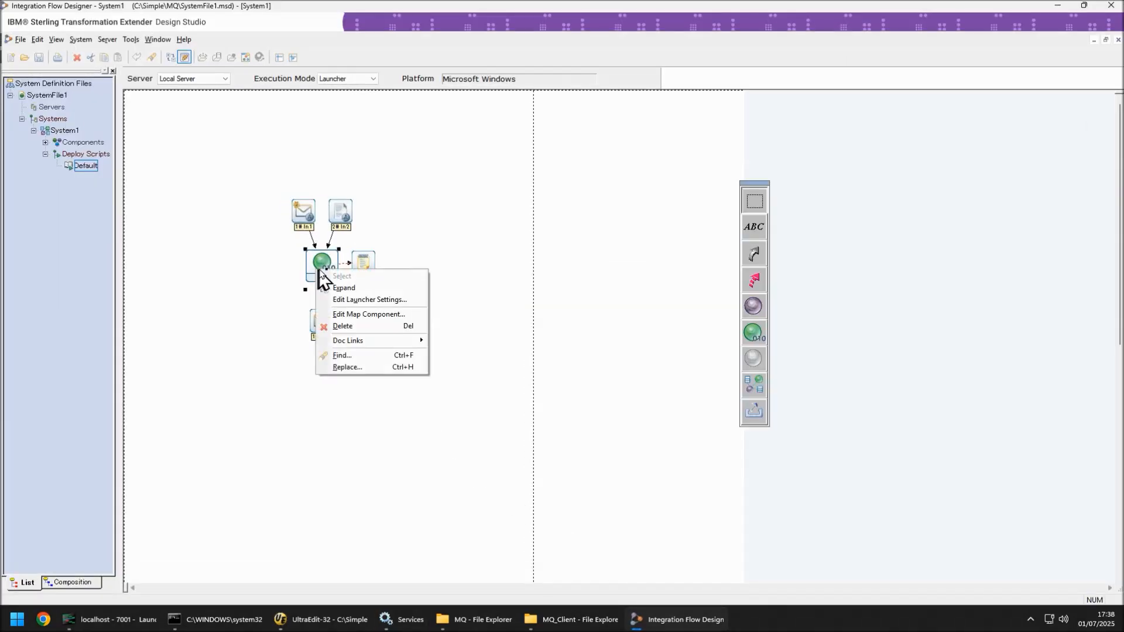
click(369, 300)
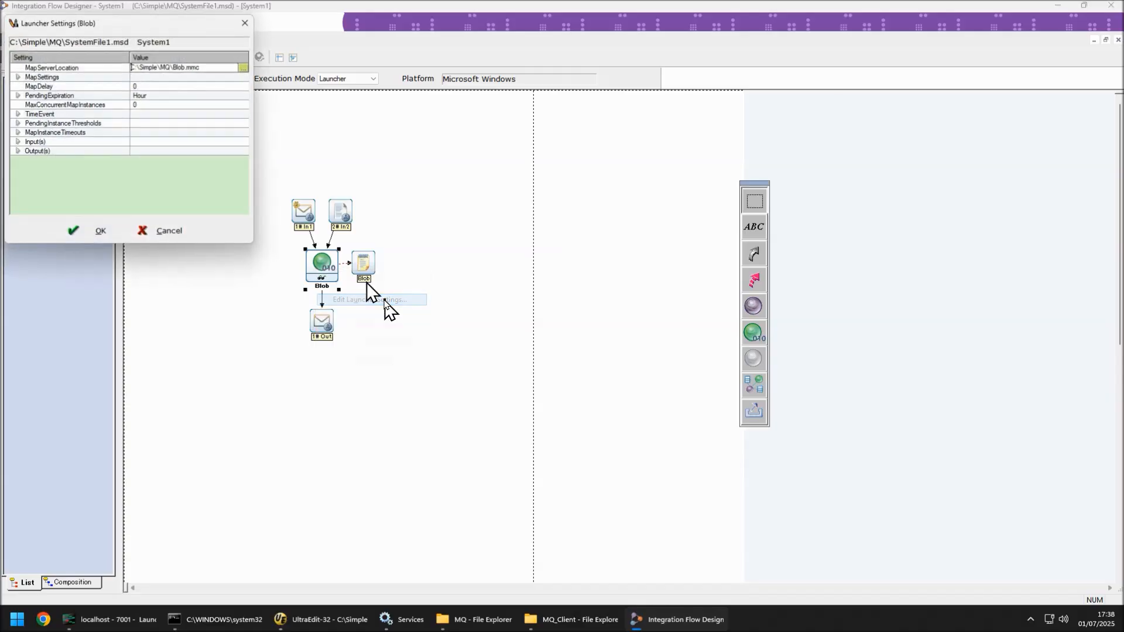
click(21, 77)
click(16, 77)
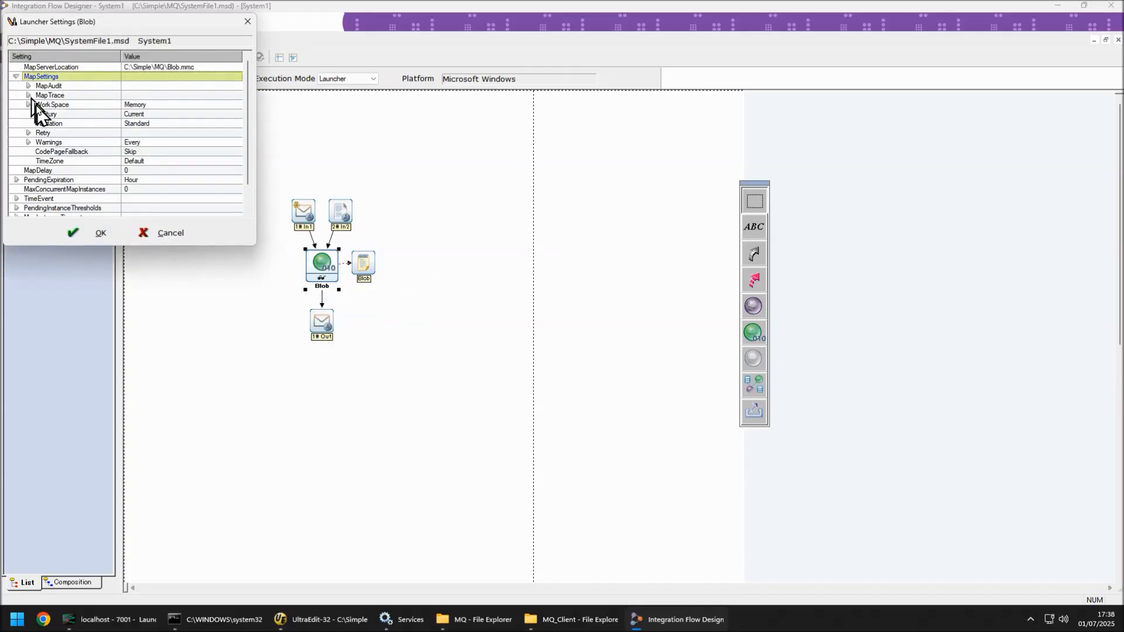
click(29, 86)
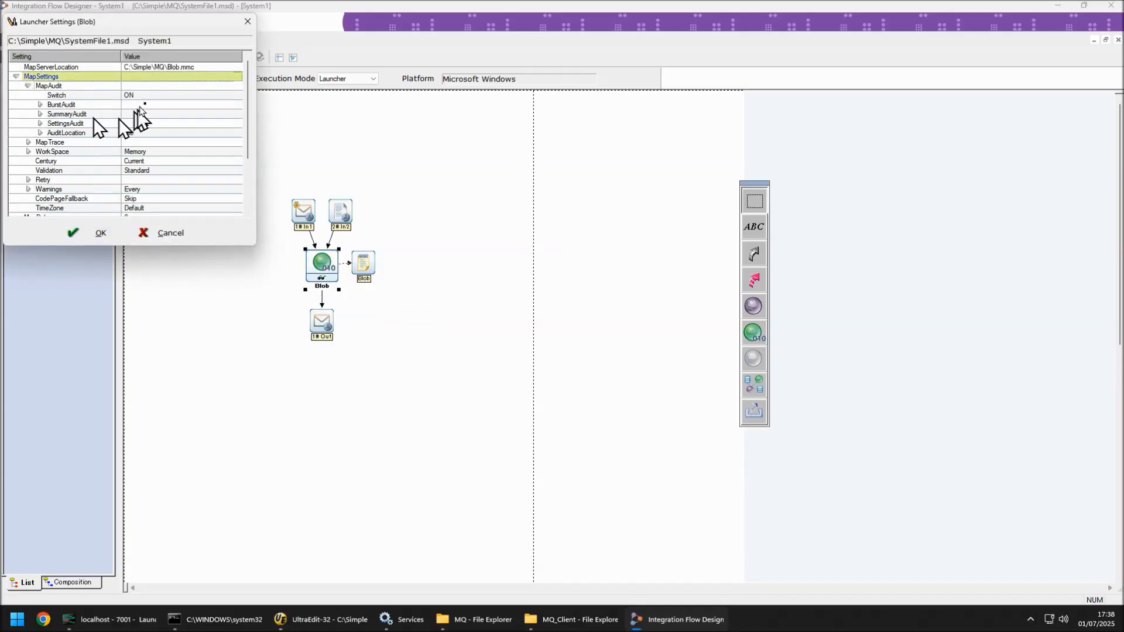
click(40, 132)
click(136, 152)
click(145, 152)
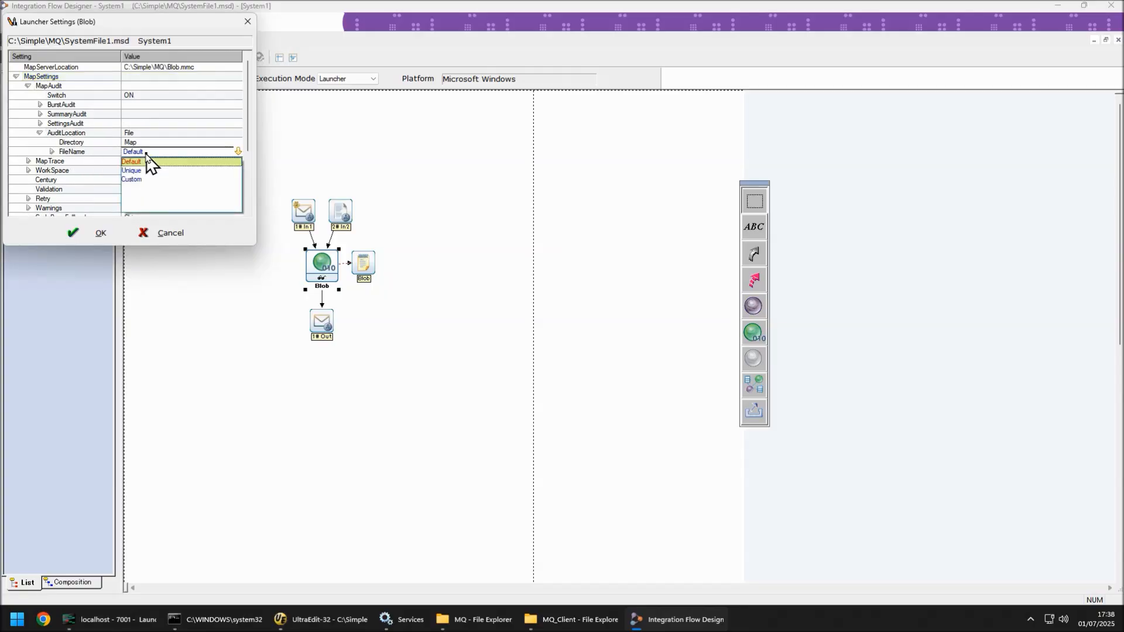
click(147, 171)
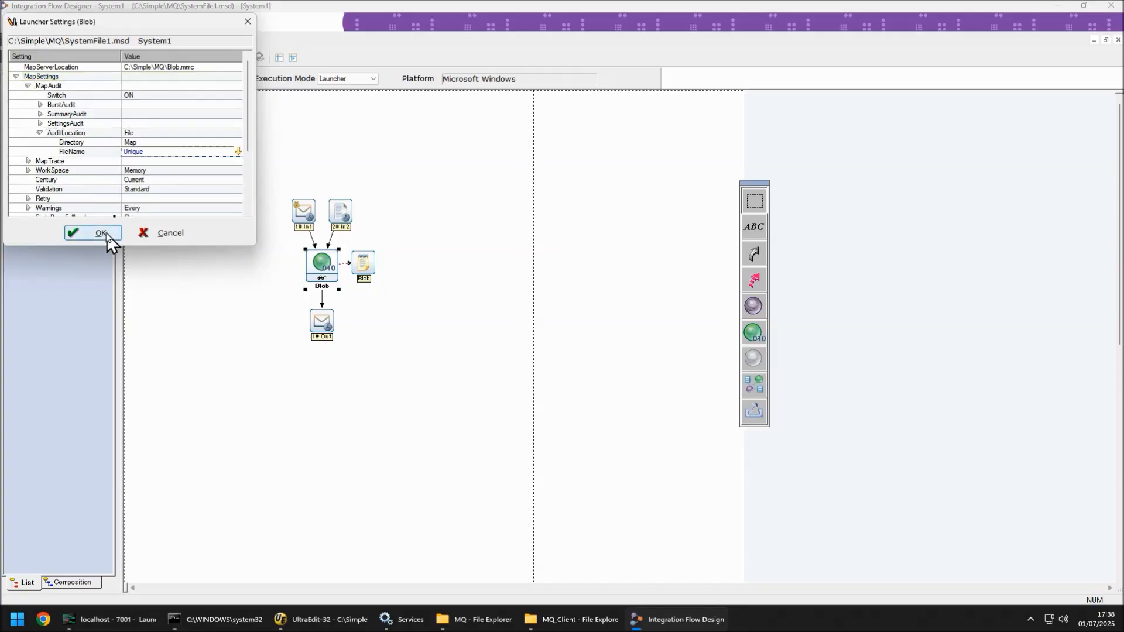
click(101, 233)
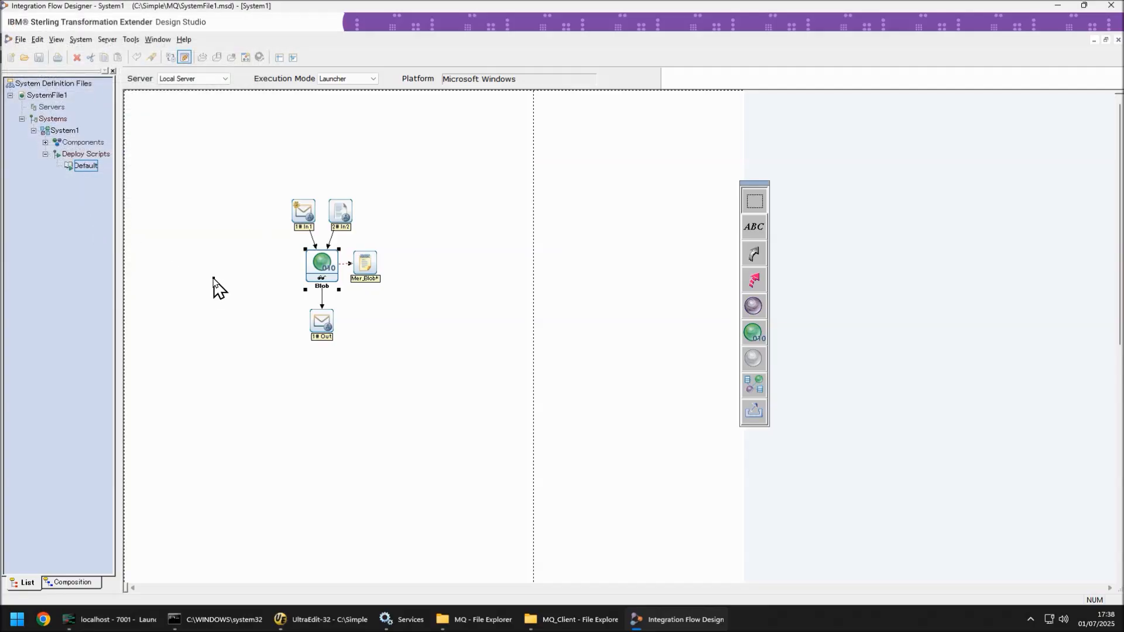
Step: Deploy System1 with the Default deploy script and start the IBM Transformation Extender 10.1.2 Launcher service
double_click(89, 168)
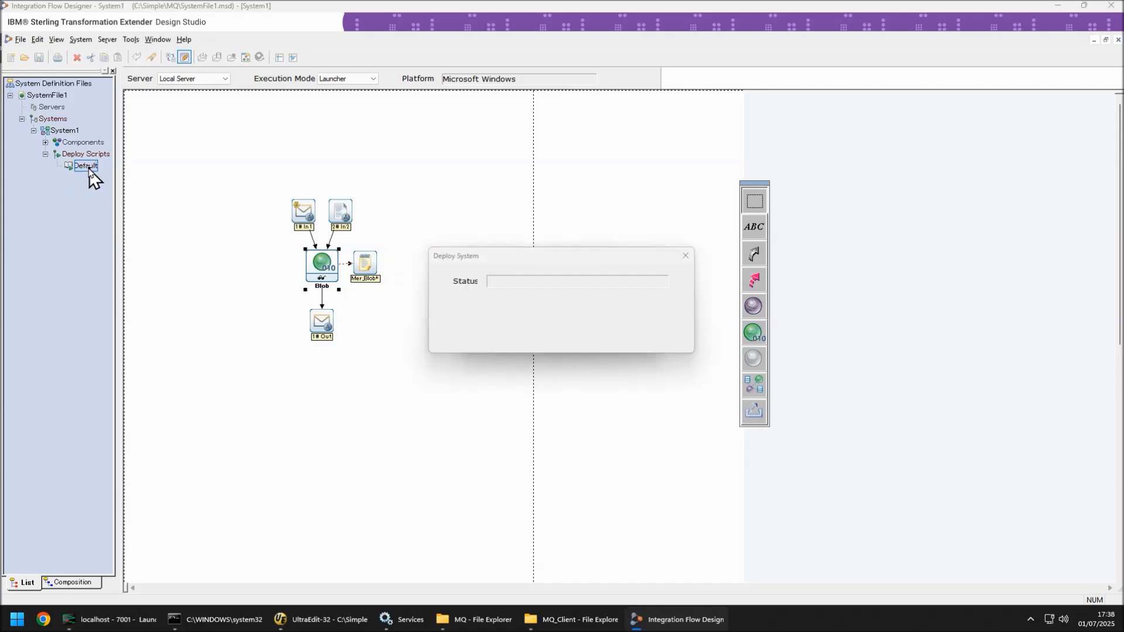
click(567, 331)
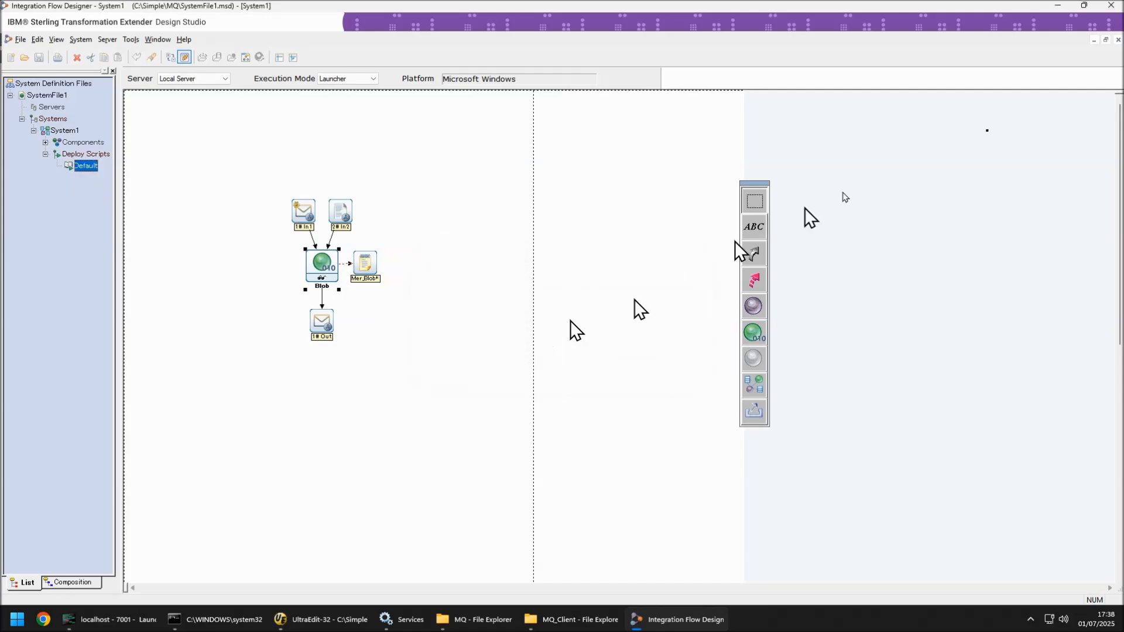
click(1057, 5)
click(713, 54)
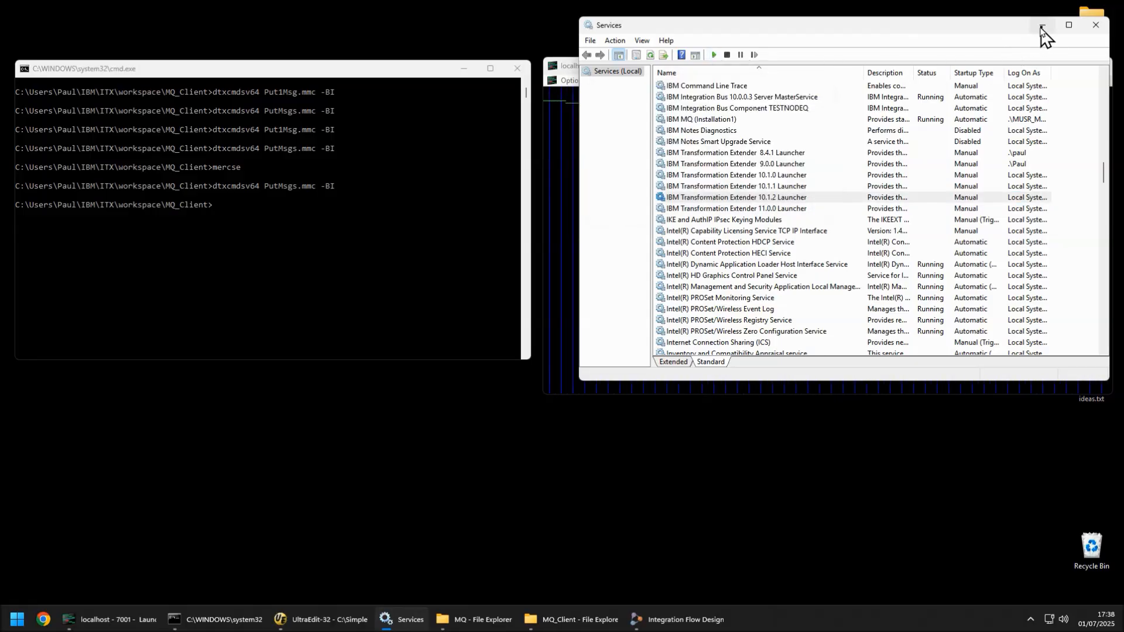
Step: Maximize the Blob watch window in the Launcher Monitor to observe map activity
click(1041, 26)
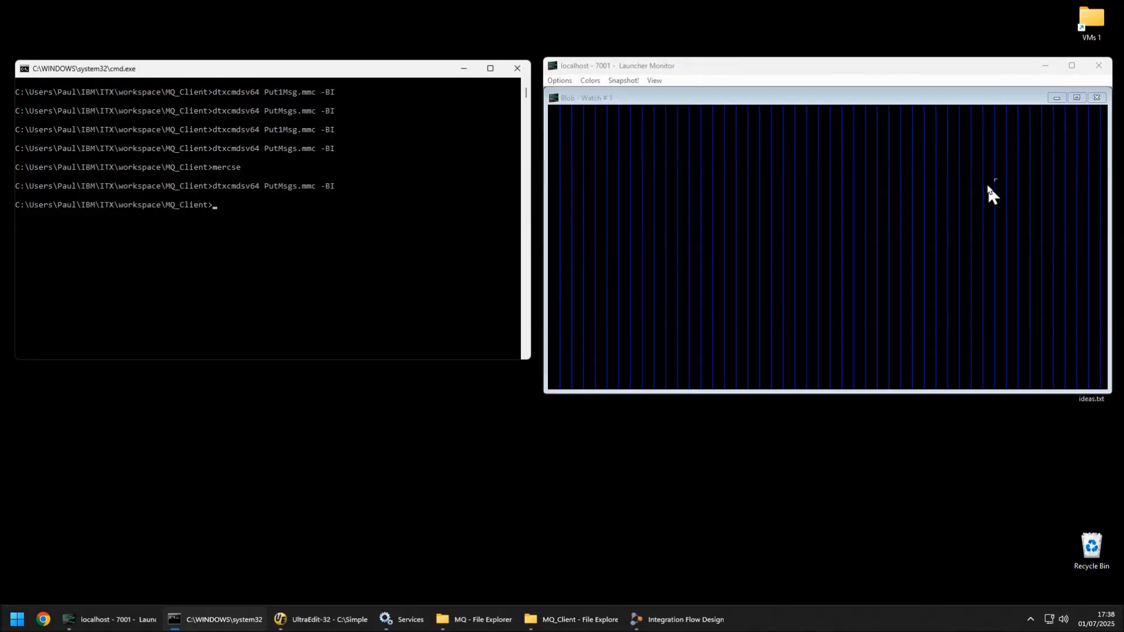
click(1076, 97)
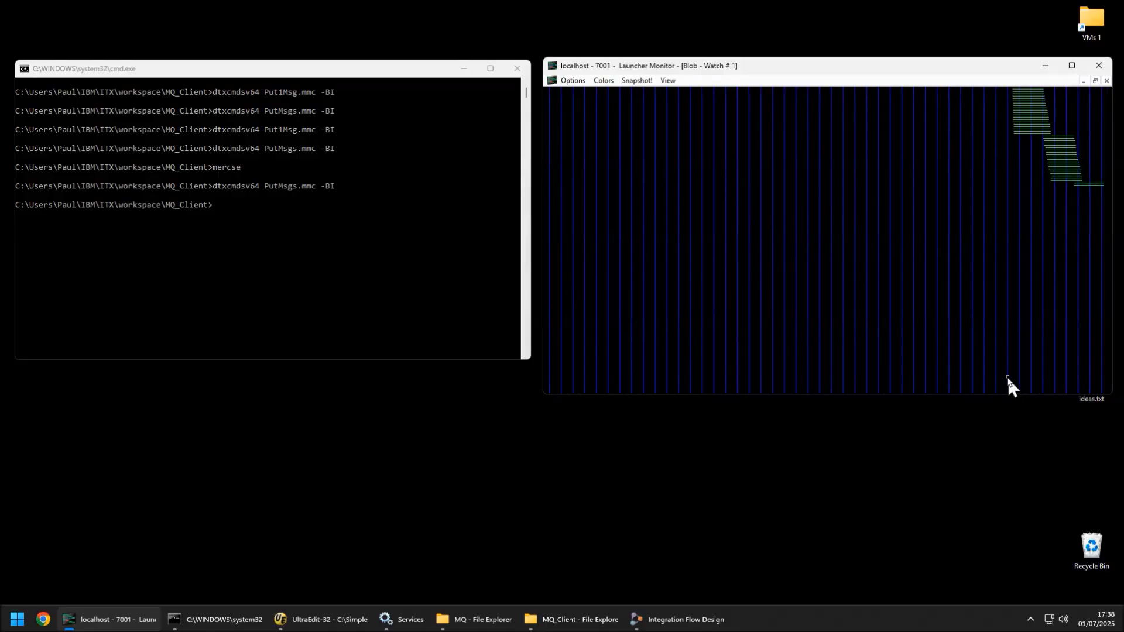
Step: Open the Mer_Blob audit logs numbered 35 and 36 from the MQ folder side by side
click(499, 623)
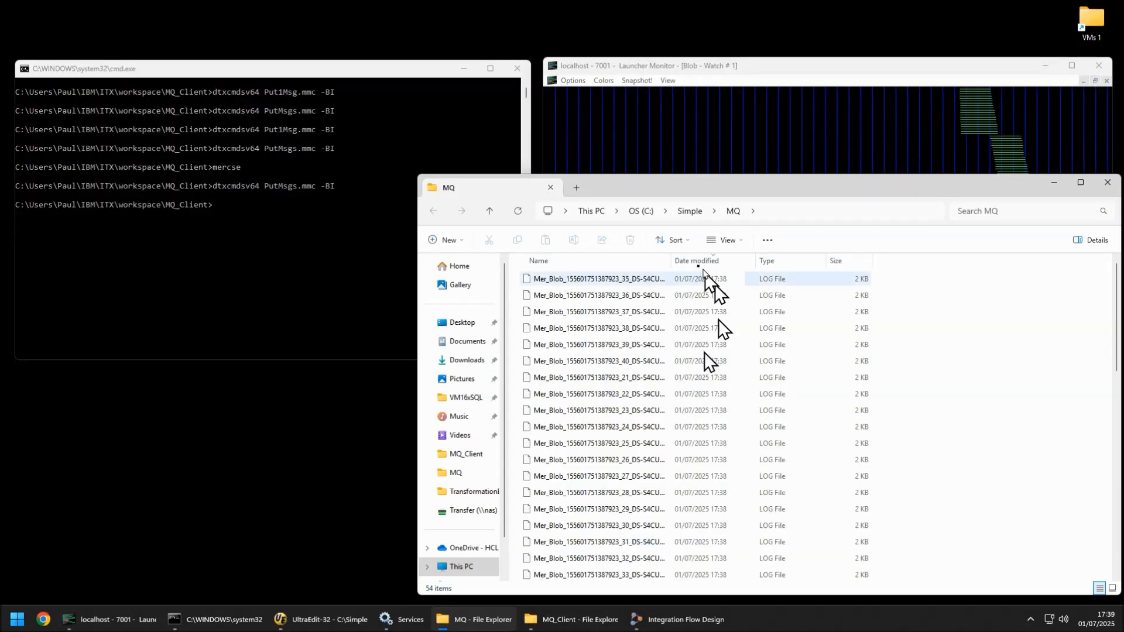
drag(671, 261, 777, 261)
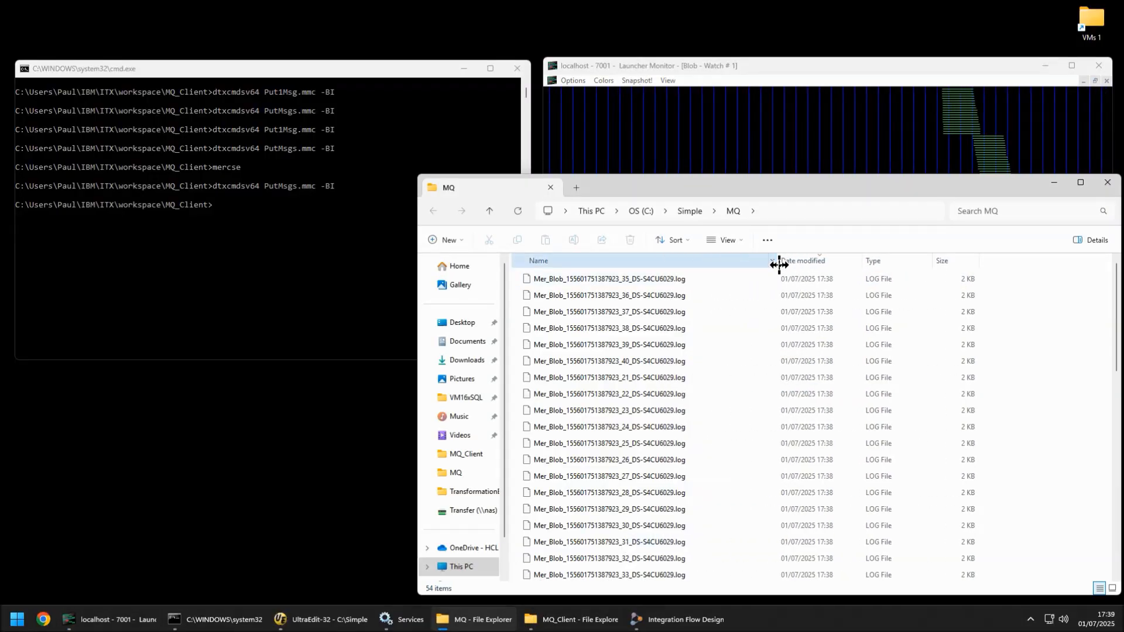
double_click(592, 280)
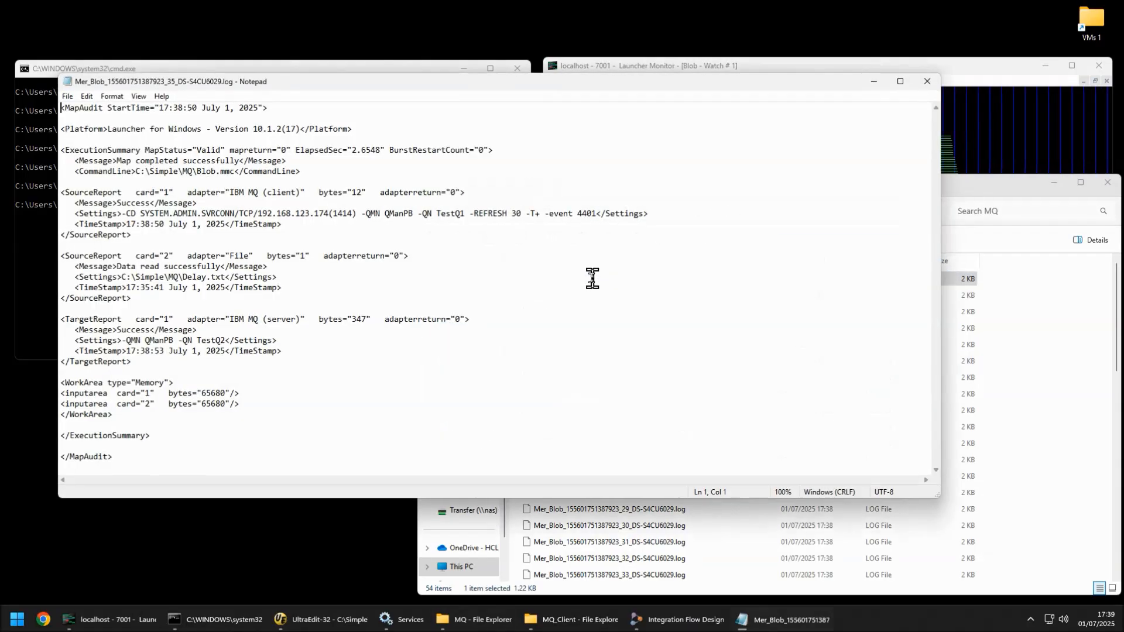
key(super+Left)
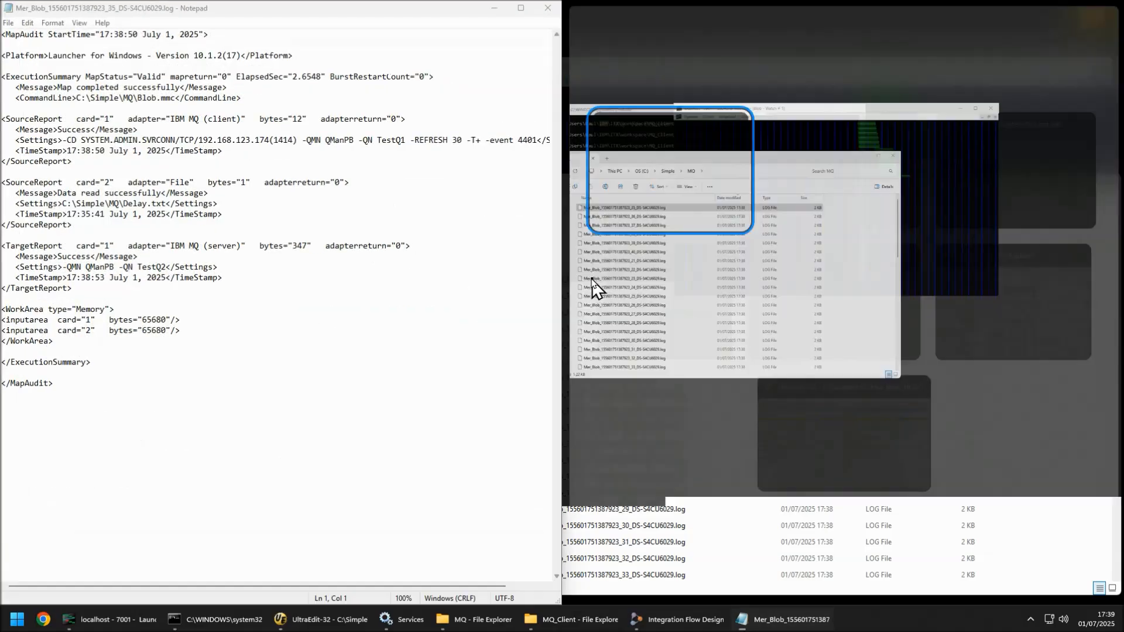
key(Escape)
double_click(681, 296)
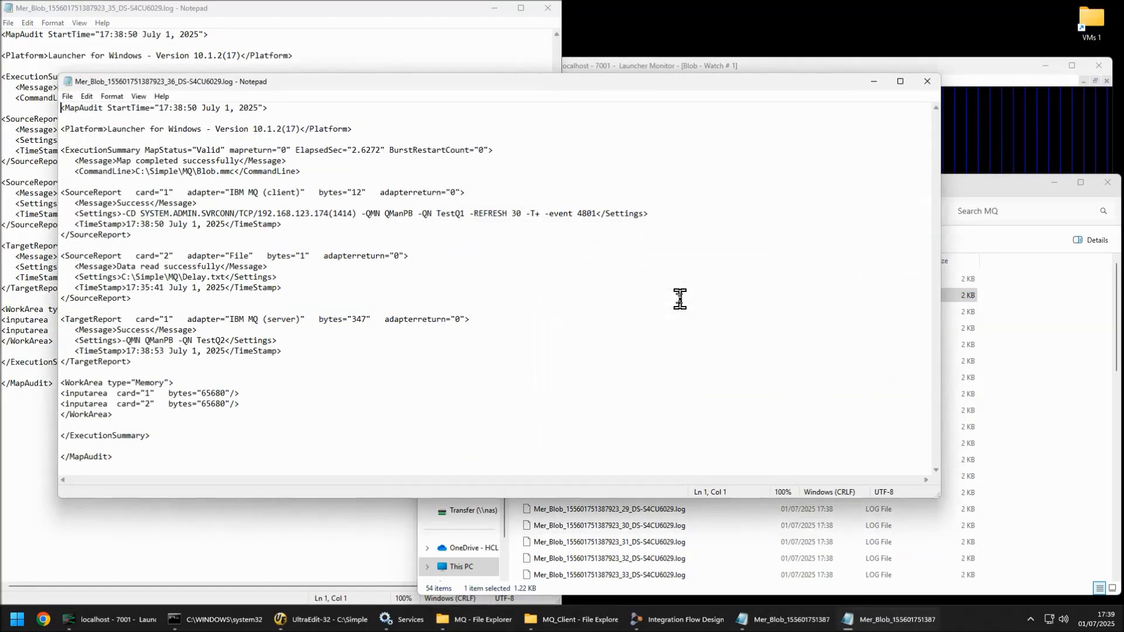
key(super+Right)
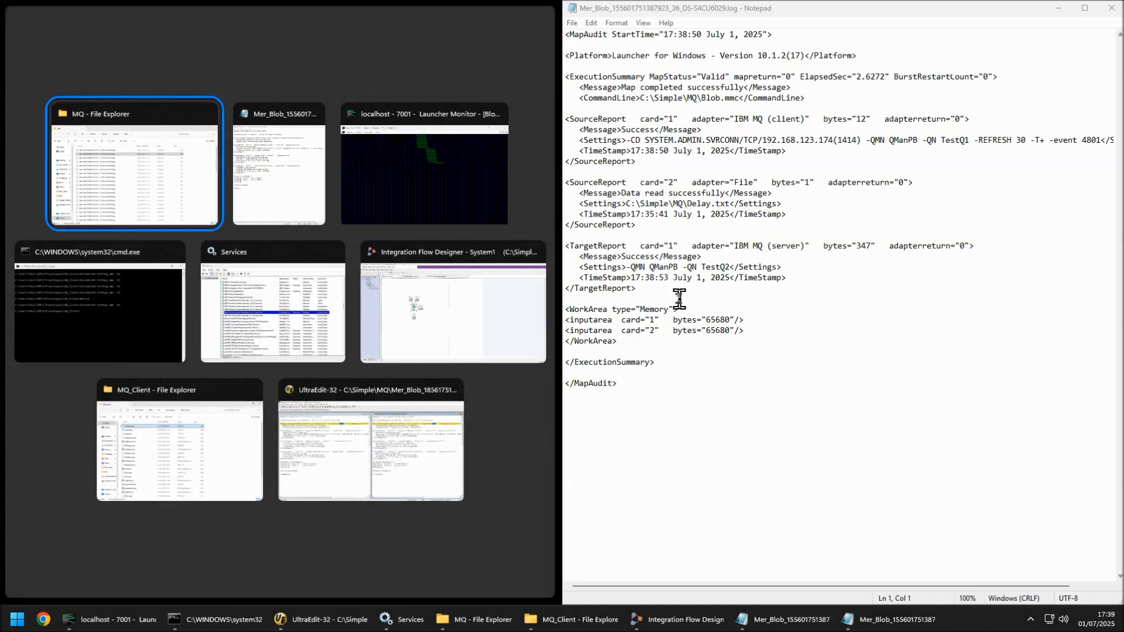
key(Escape)
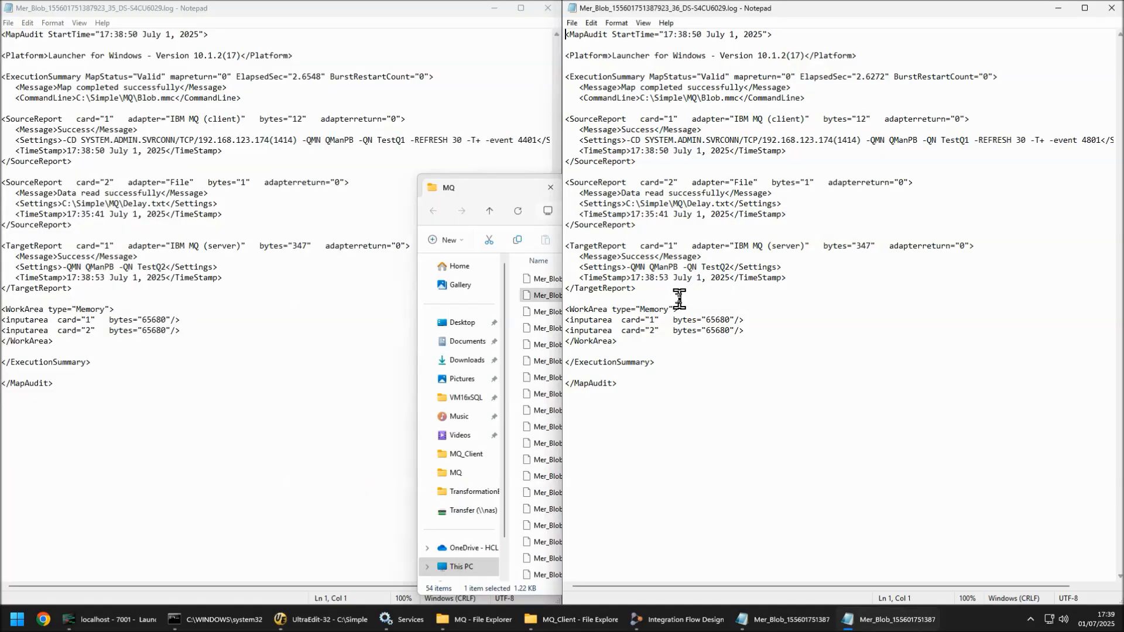
Step: Compare the StartTime and ElapsedSec values in both audit logs and close them
click(269, 99)
drag(100, 35, 134, 35)
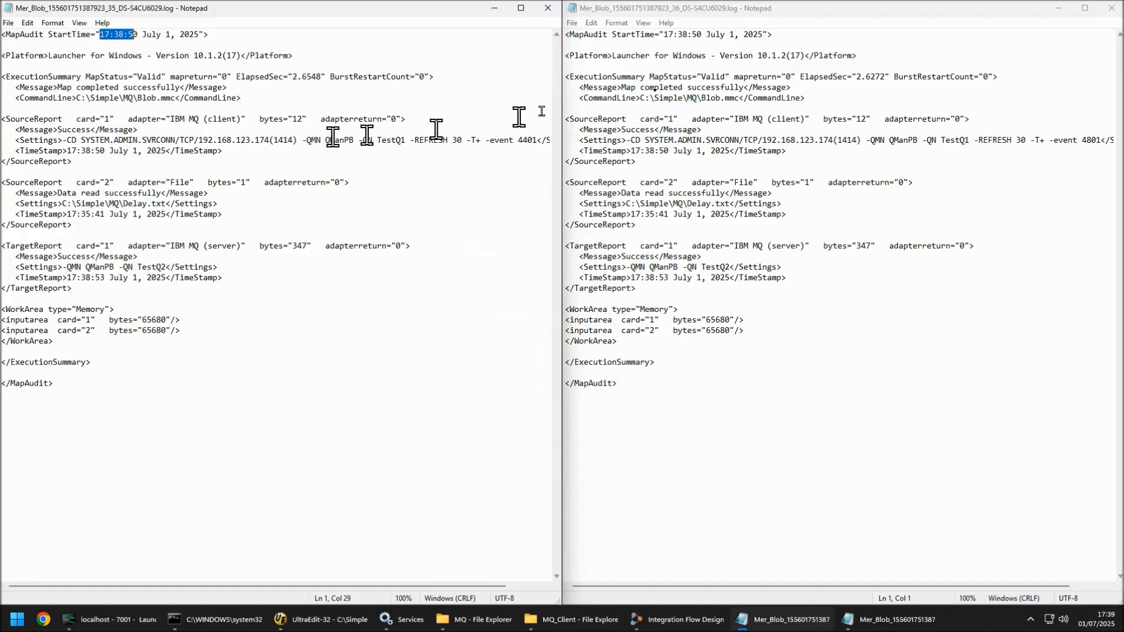
drag(664, 35, 701, 36)
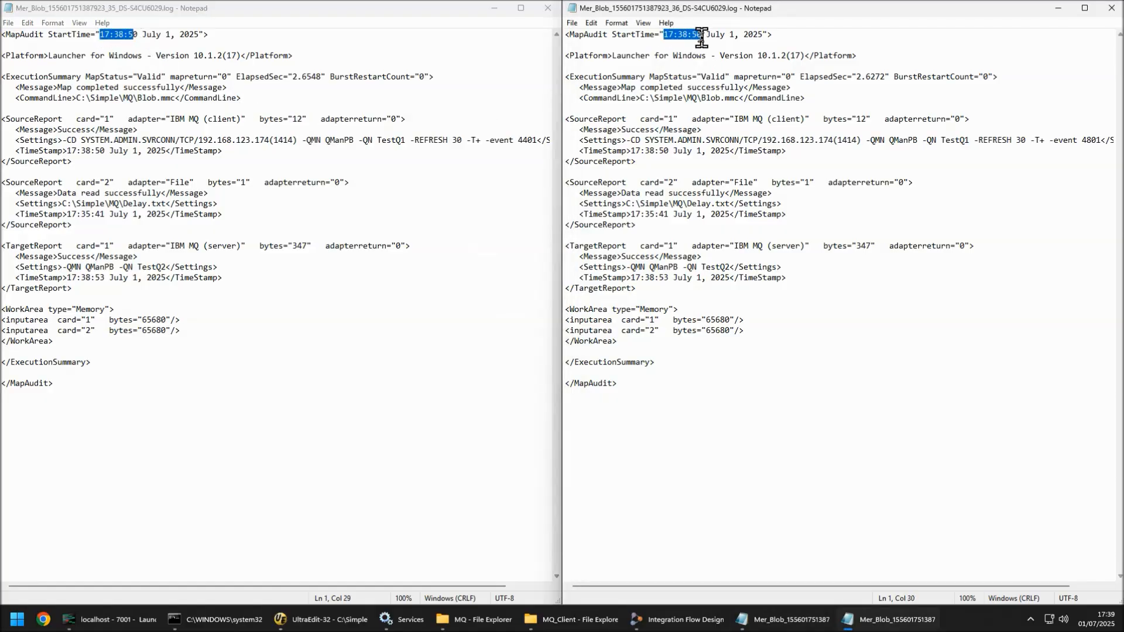
click(297, 78)
drag(297, 77, 321, 79)
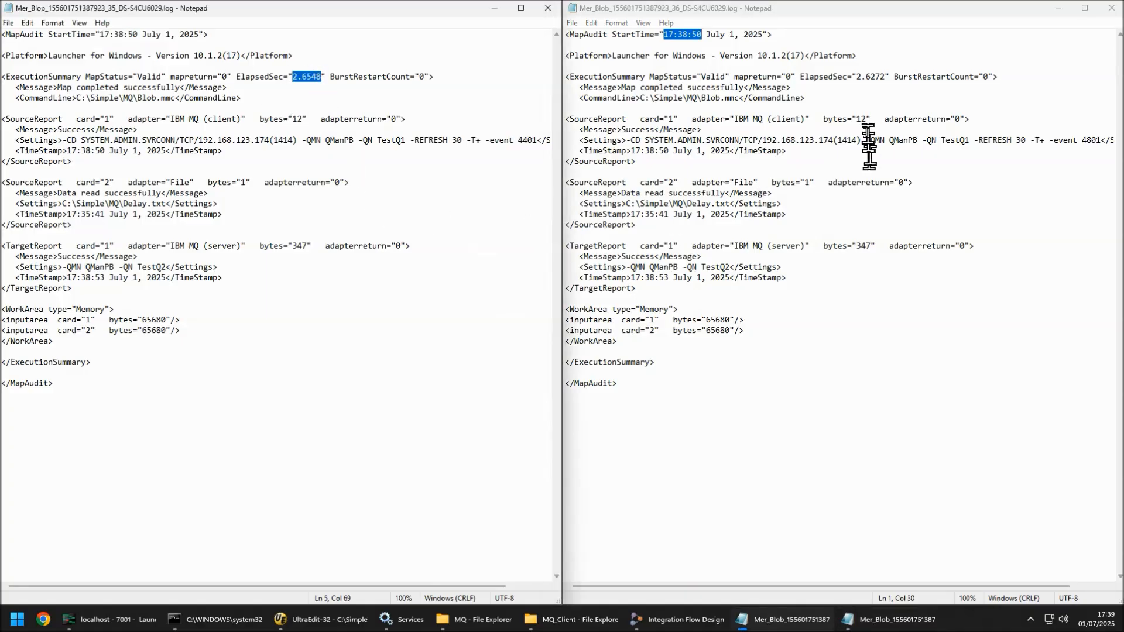
drag(856, 77, 875, 77)
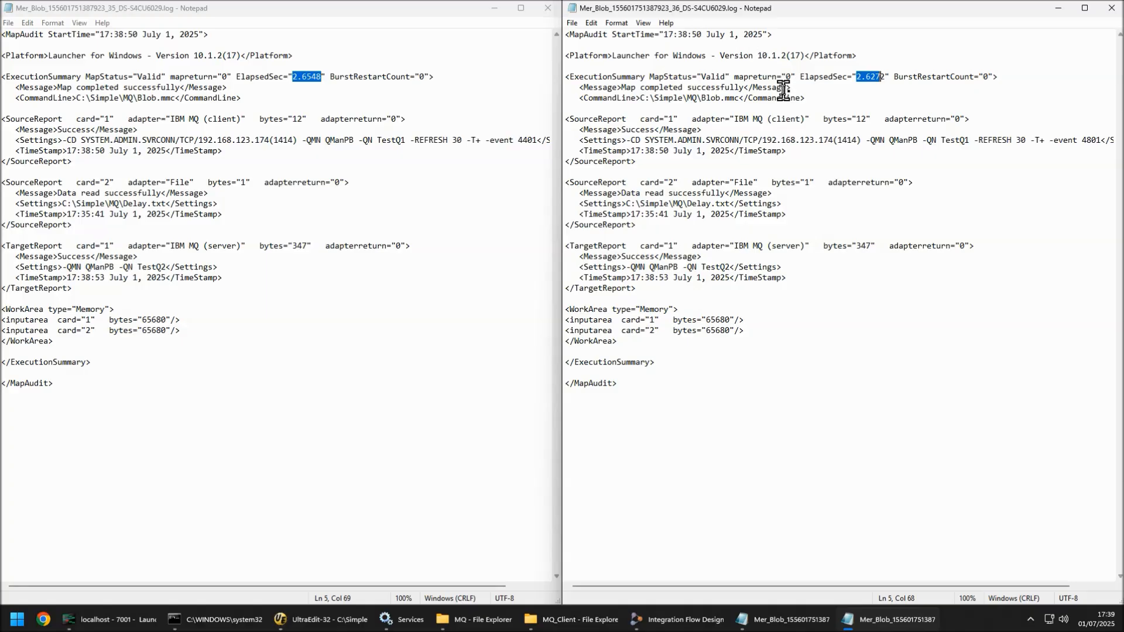
click(1111, 7)
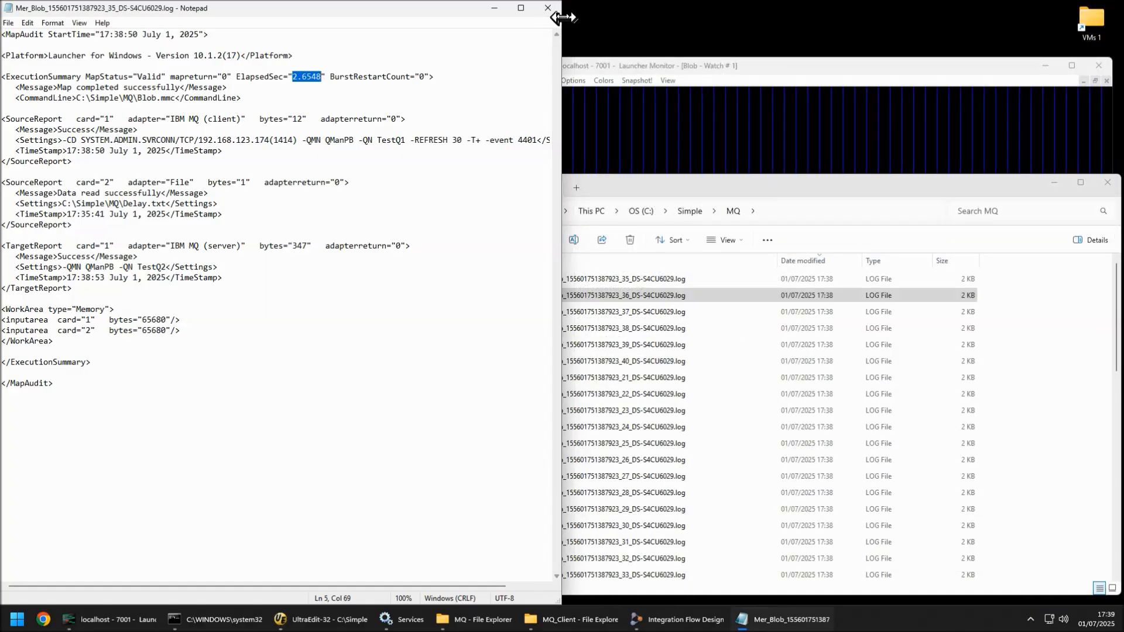
click(548, 8)
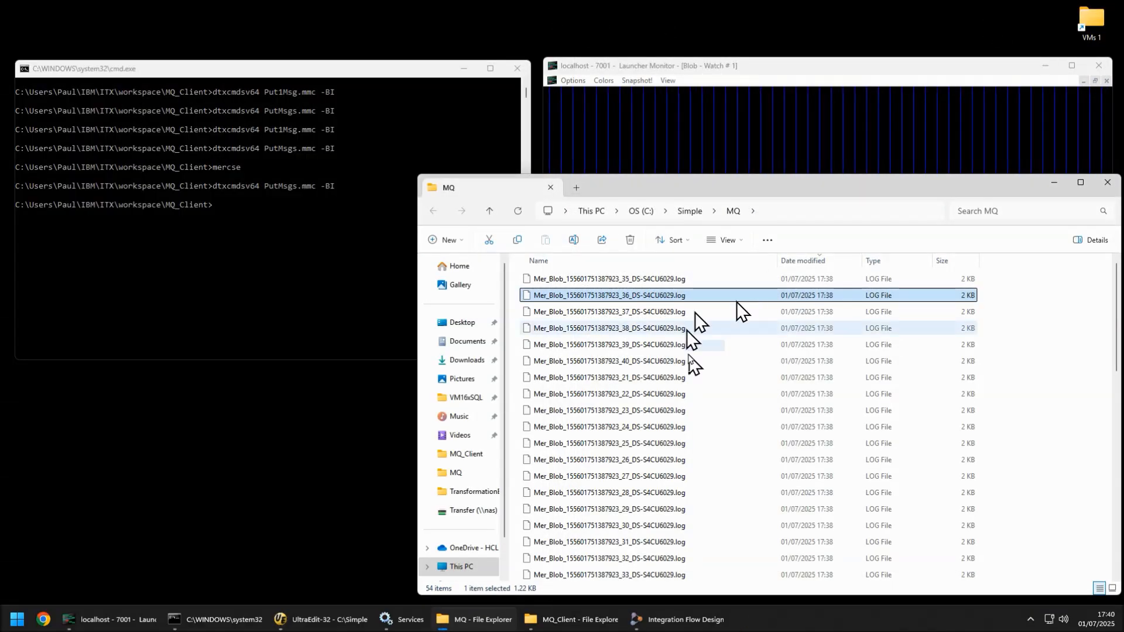
Step: Stop the IBM Transformation Extender 10.1.2 Launcher service
click(400, 619)
click(727, 54)
Step: Turn the MapAudit Switch OFF in the Blob component's launcher settings
mouse_move(632, 625)
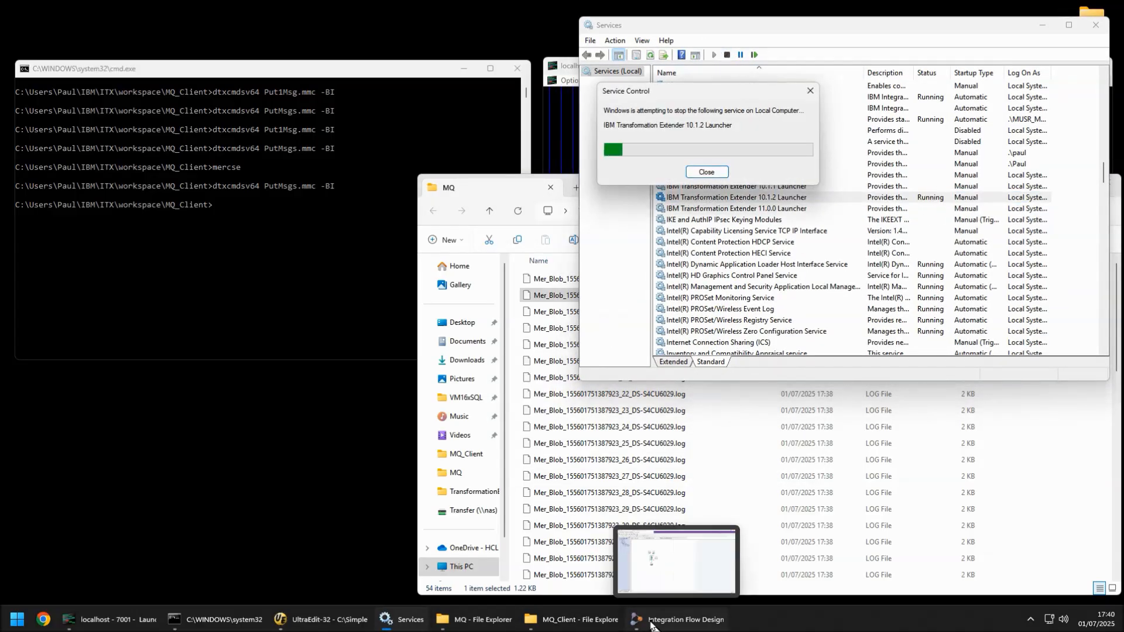
click(632, 625)
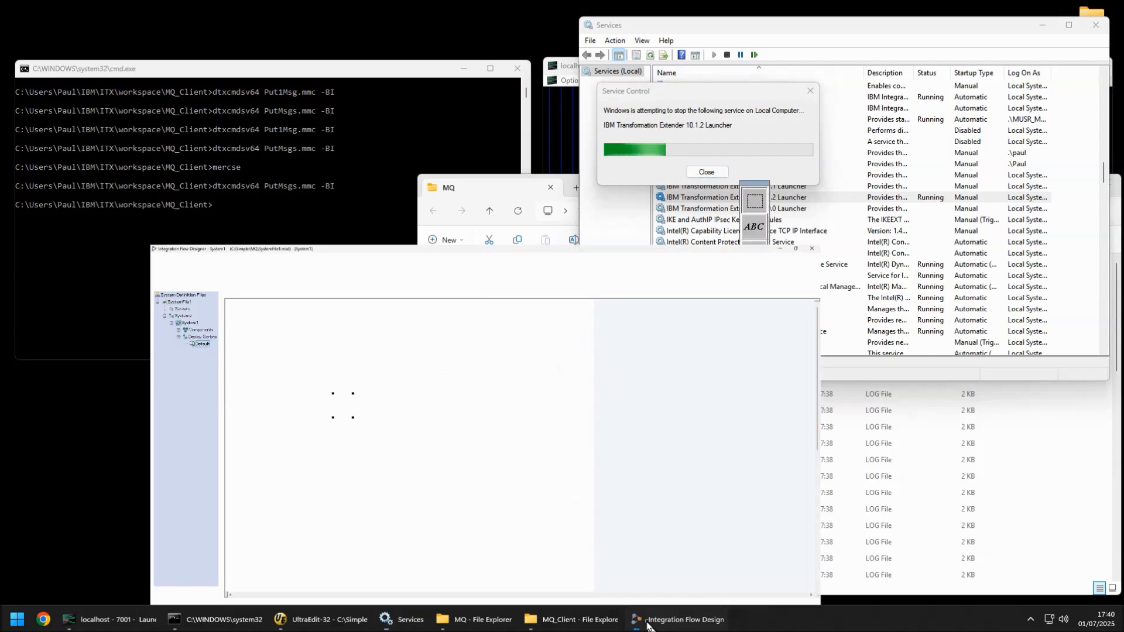
right_click(316, 265)
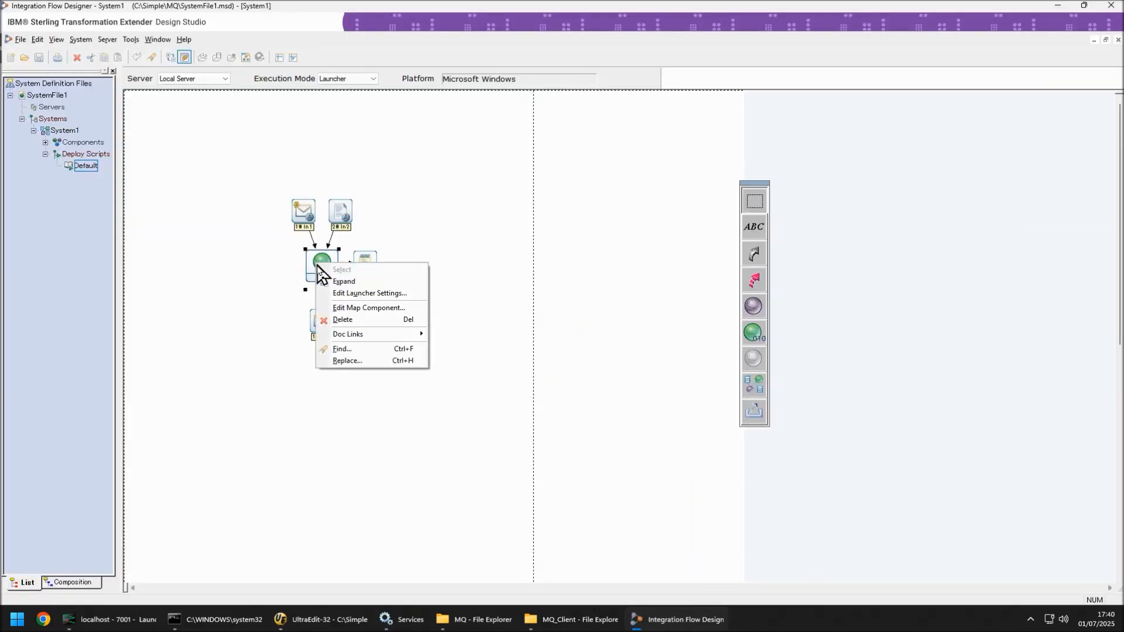
click(357, 293)
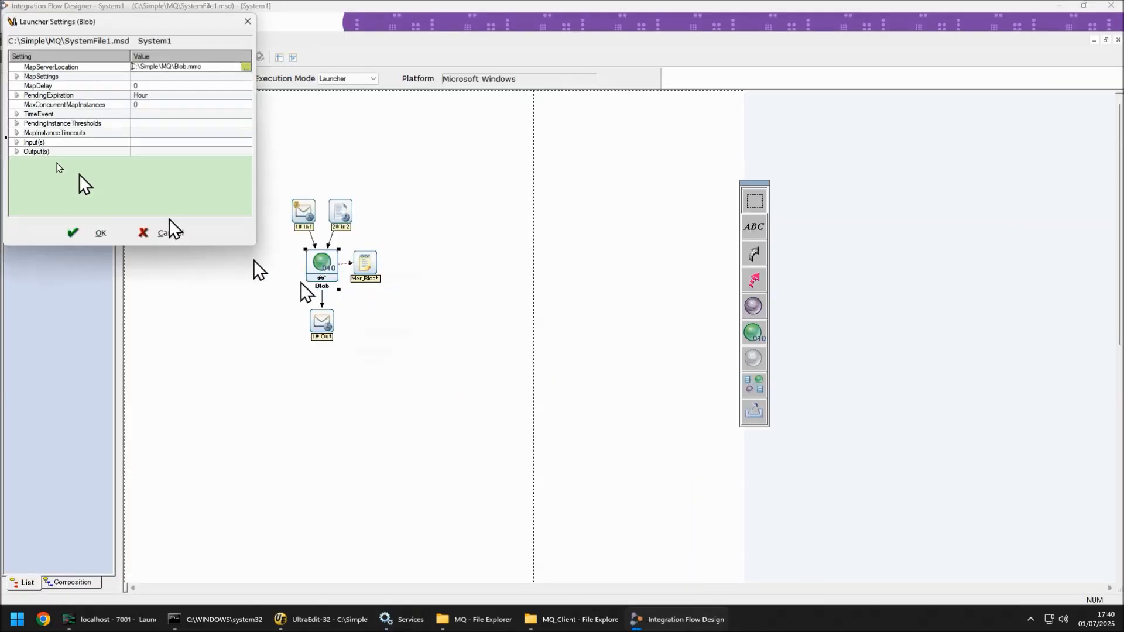
click(16, 77)
click(28, 86)
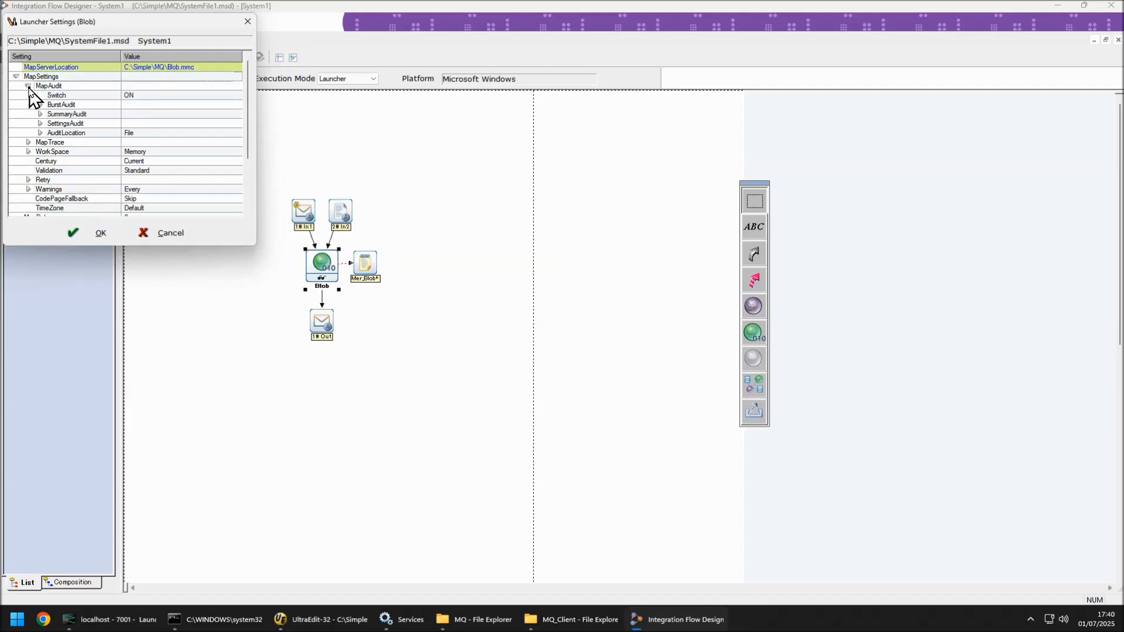
click(146, 95)
click(147, 96)
click(145, 112)
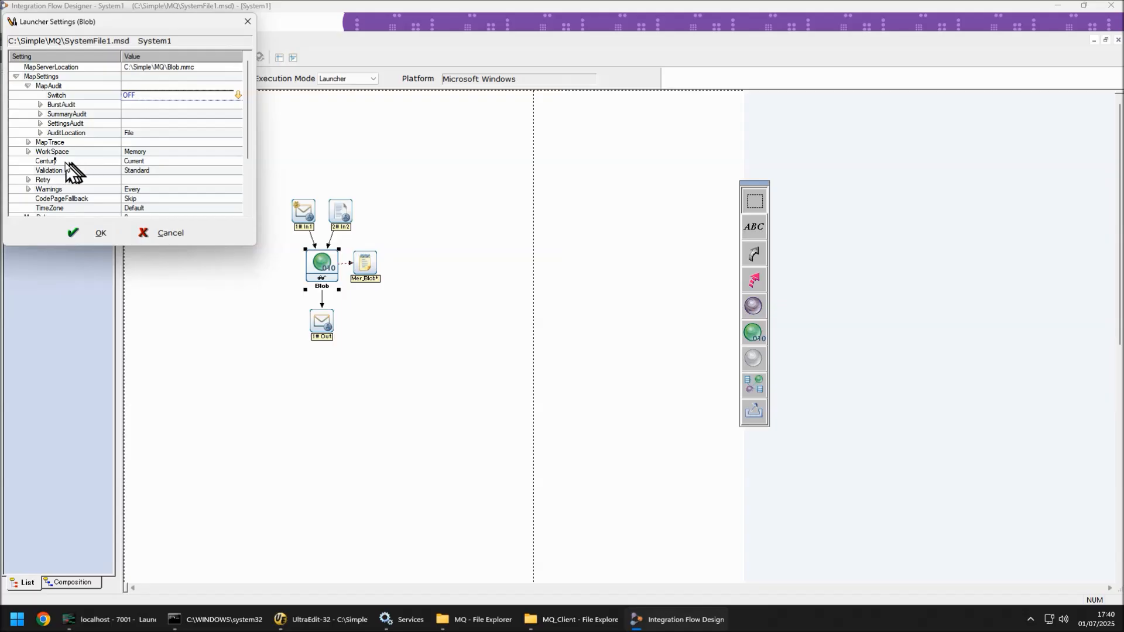
Step: Turn the ContentTrace Switch ON under MapTrace in the Blob launcher settings
click(28, 142)
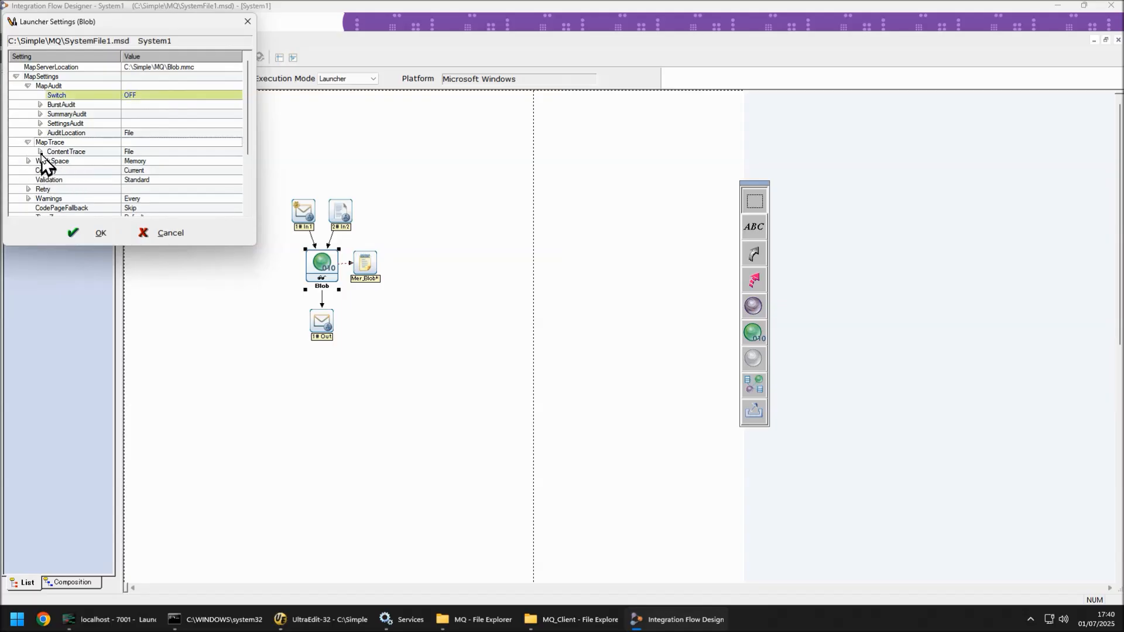
click(39, 151)
click(52, 180)
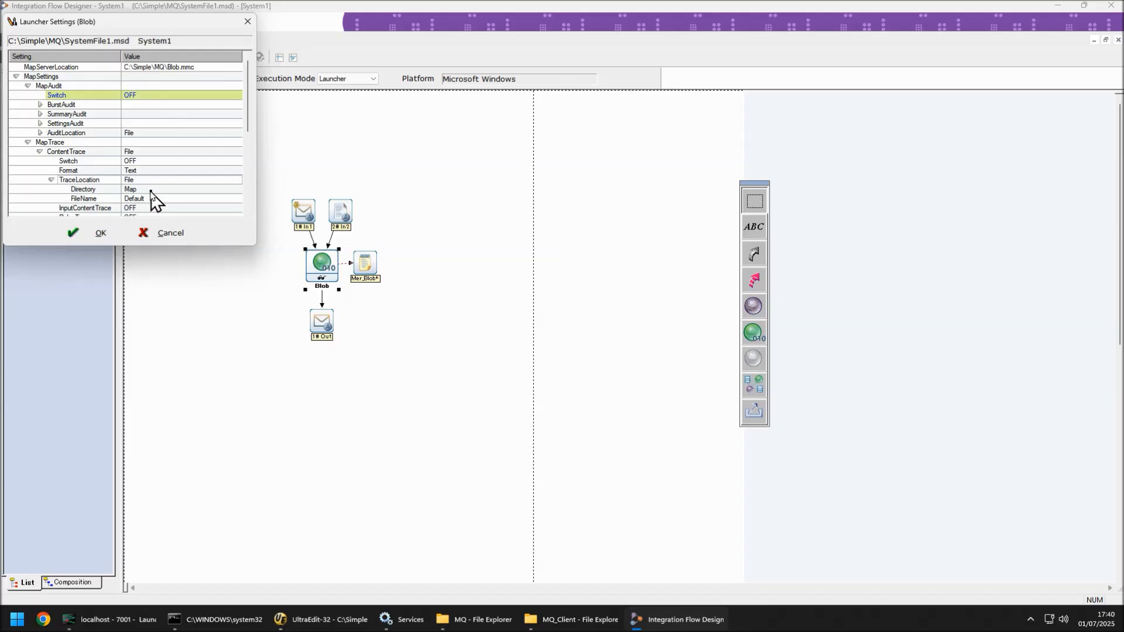
click(158, 163)
click(158, 164)
click(158, 170)
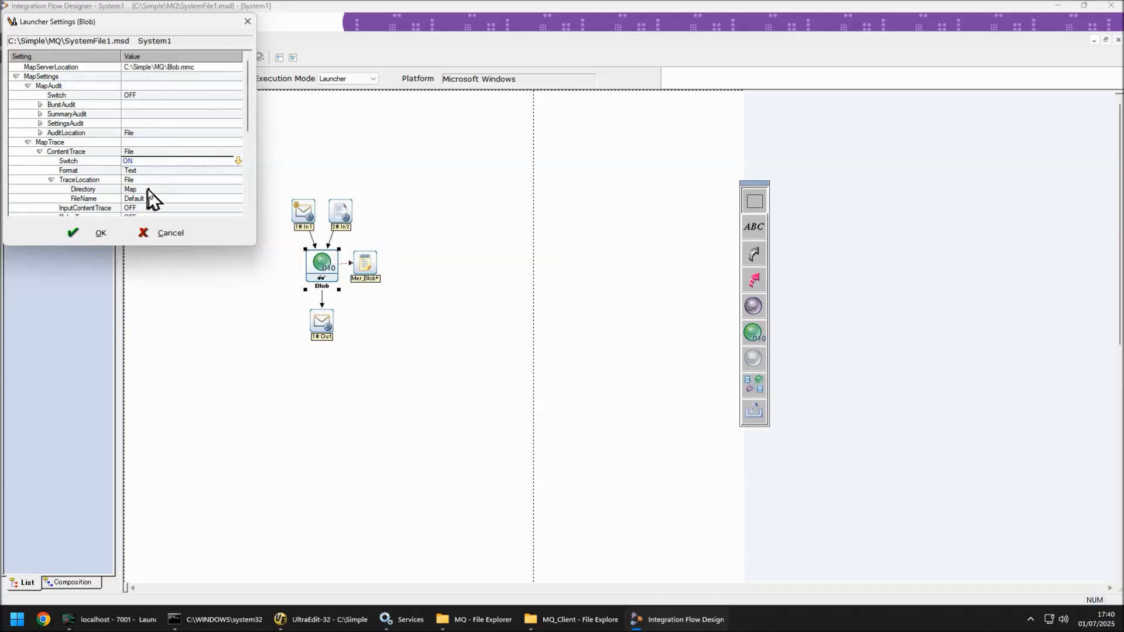
Step: Set the trace's InputContentTrace option to Card
click(142, 208)
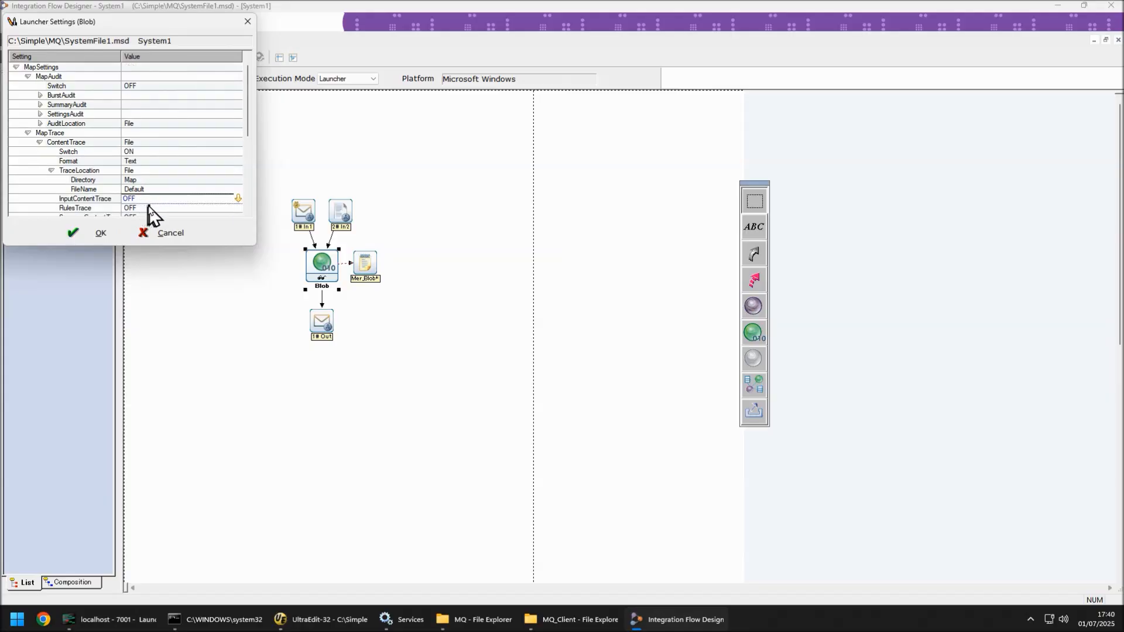
click(139, 207)
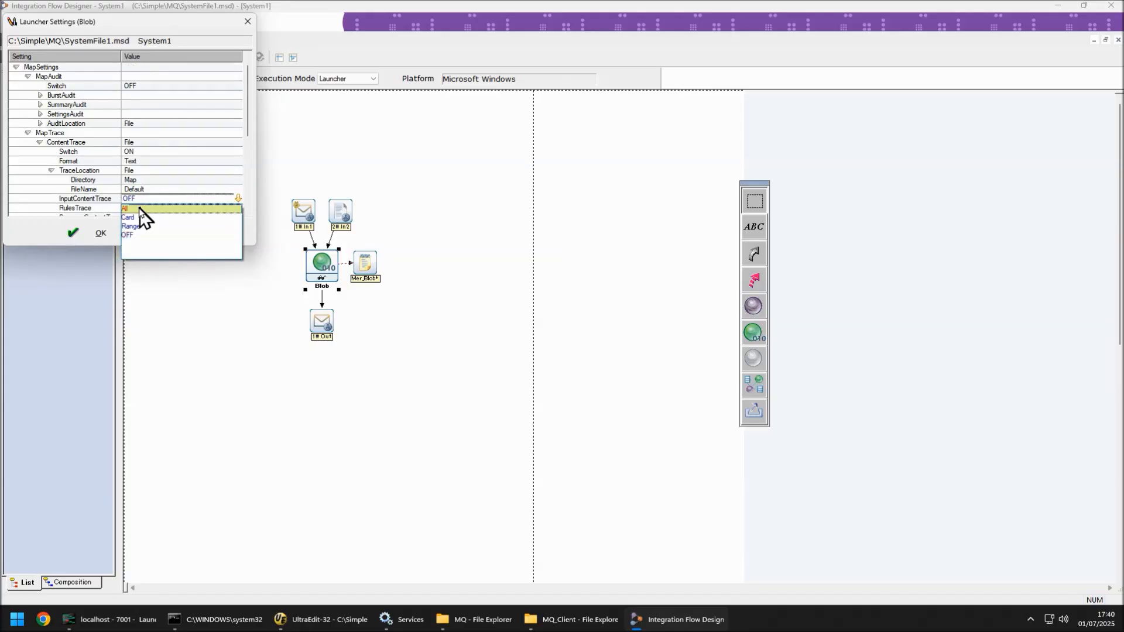
click(143, 218)
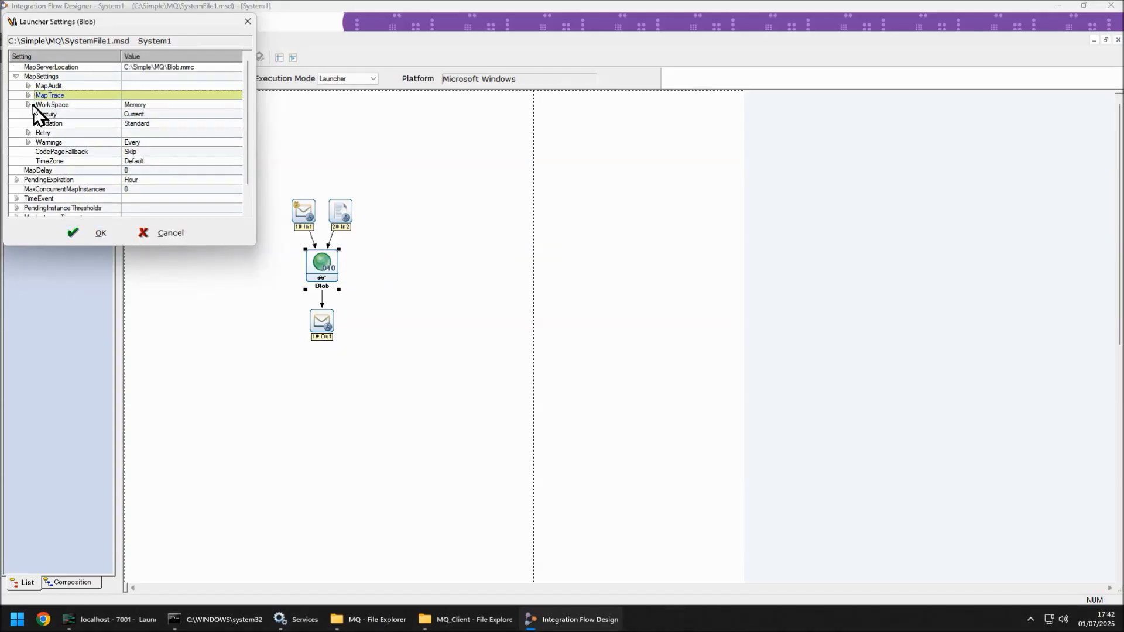
Step: Set WorkSpace to File and its WorkFilePrefix to Unique
click(29, 104)
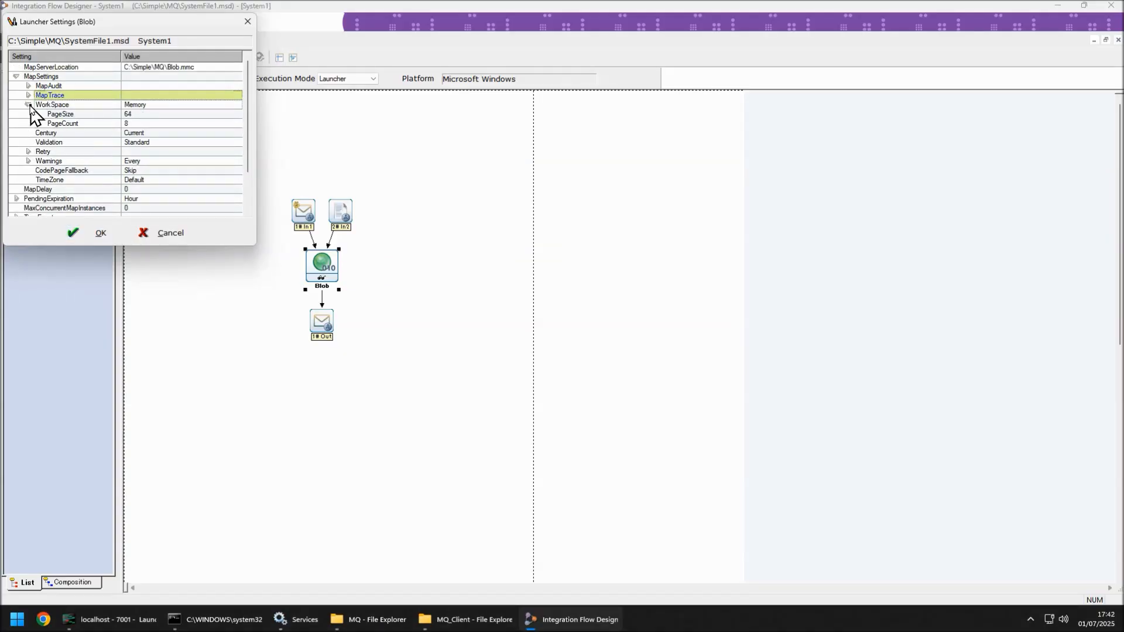
click(144, 105)
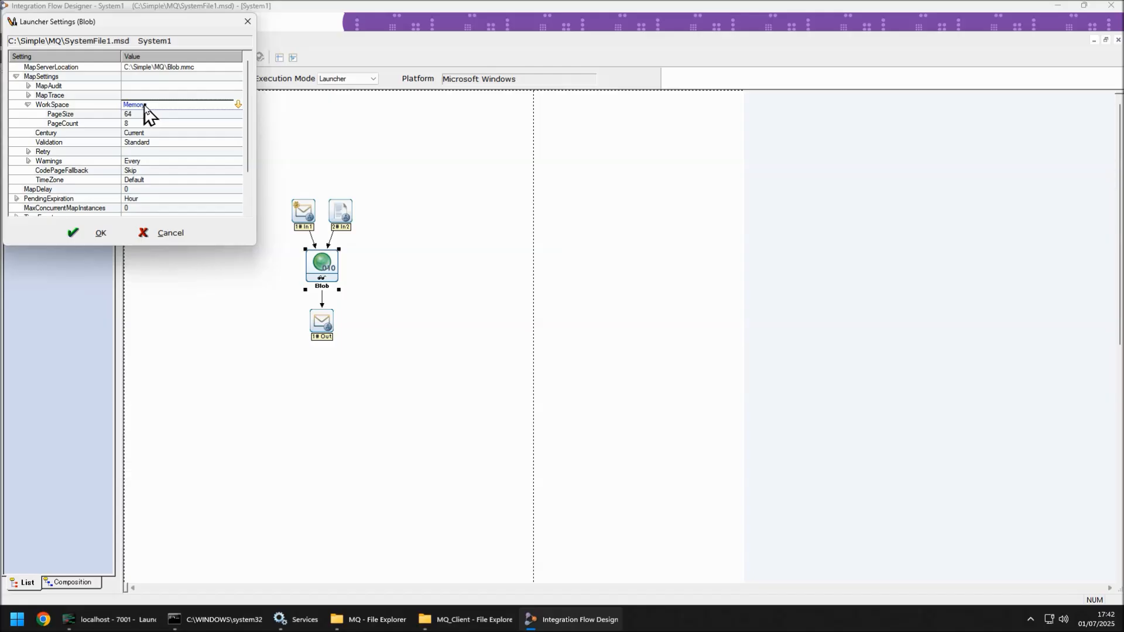
click(144, 105)
click(146, 119)
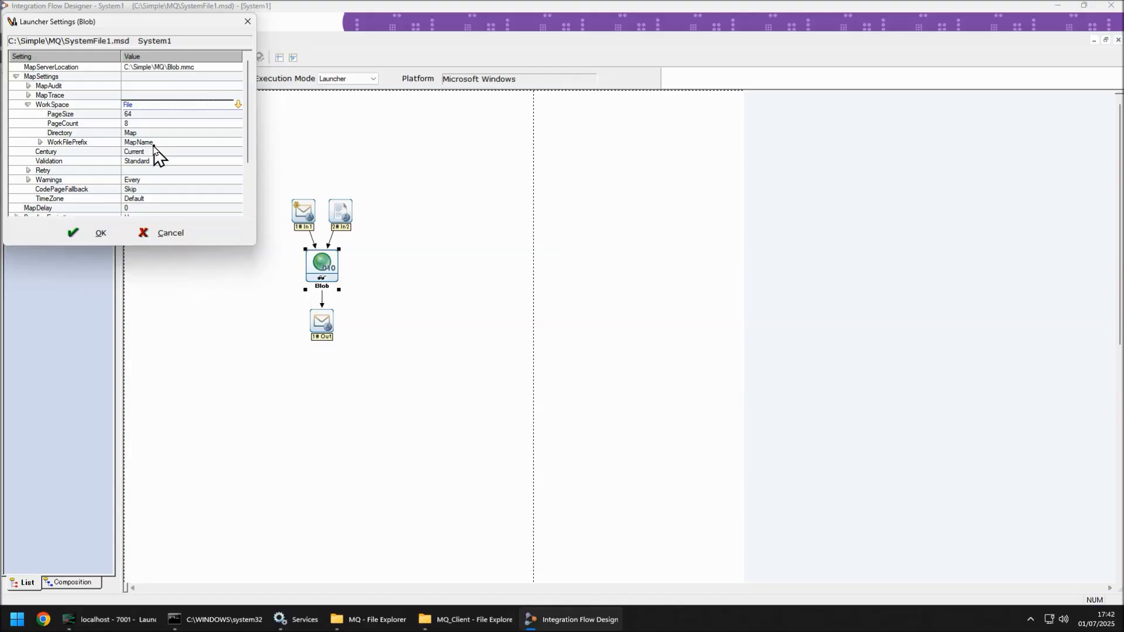
click(155, 144)
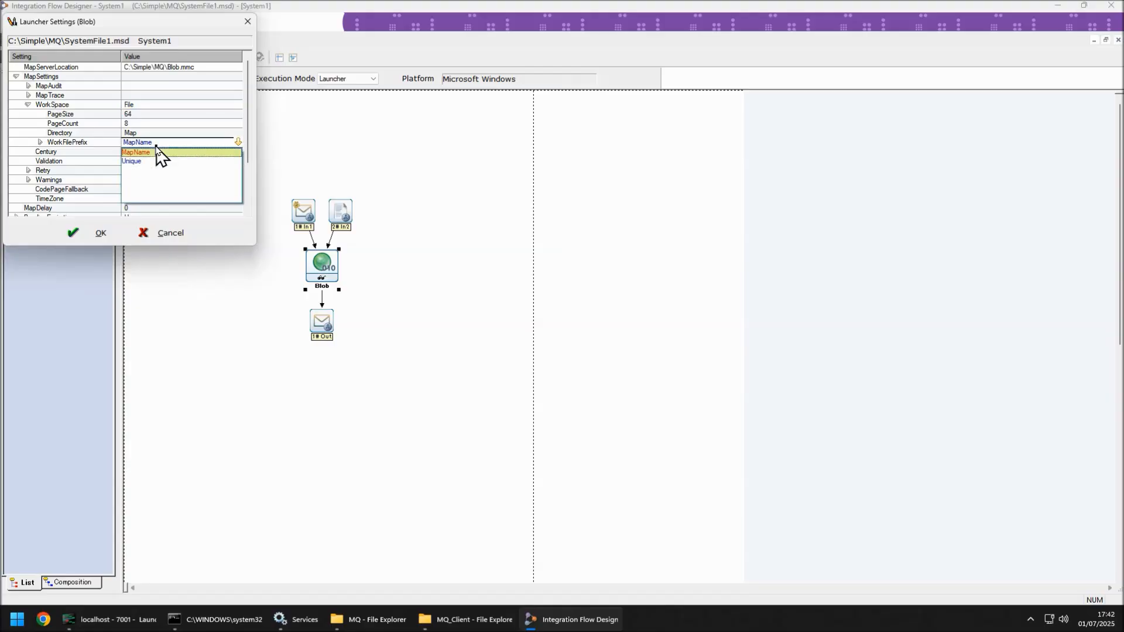
click(150, 161)
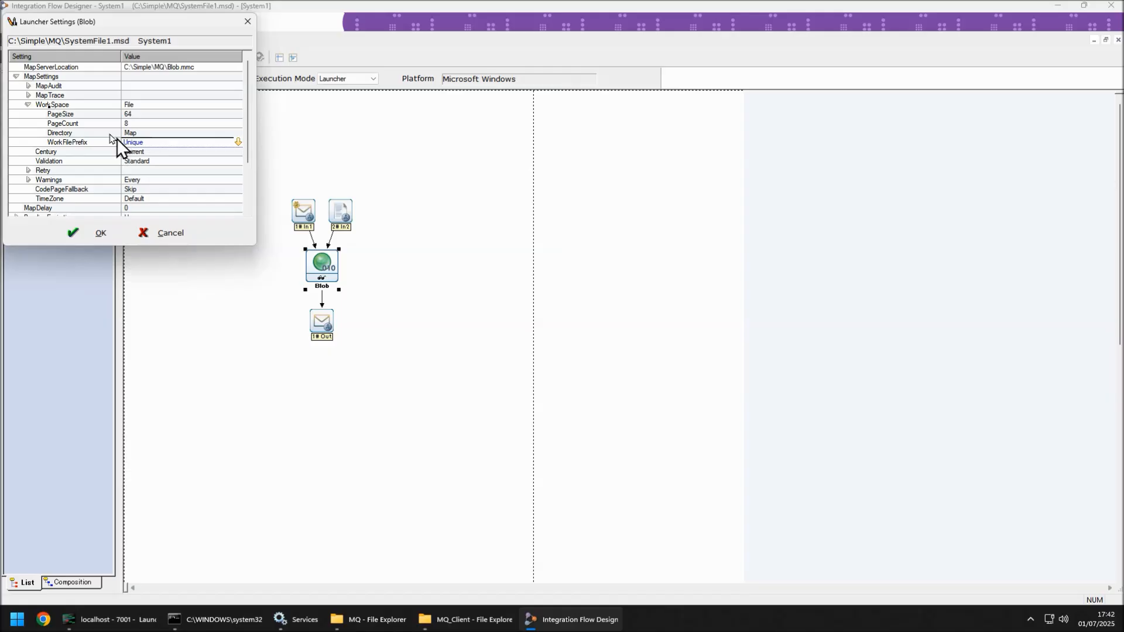
Step: Set the Blob component's output #1 PUT Target to File
click(30, 104)
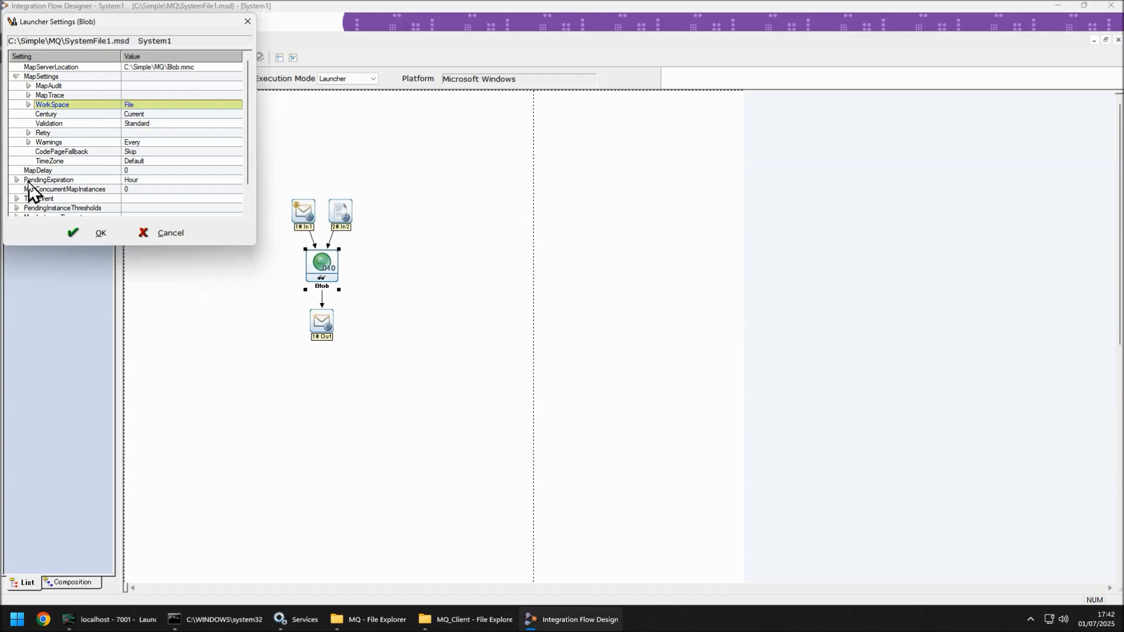
scroll(29, 183, down, 2)
click(20, 212)
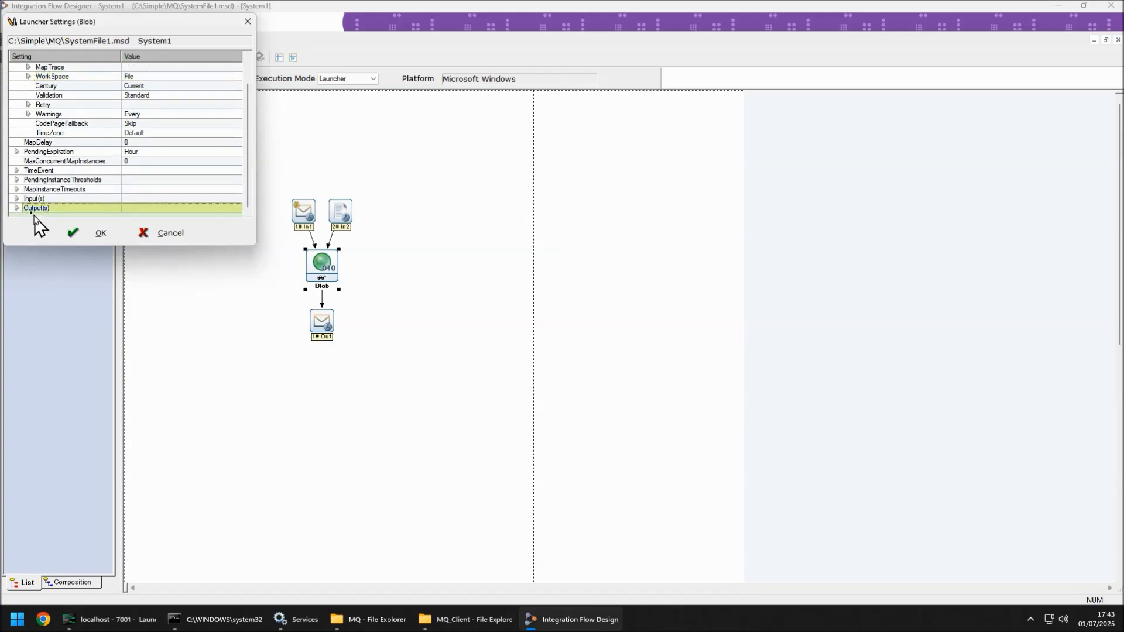
click(17, 209)
click(28, 209)
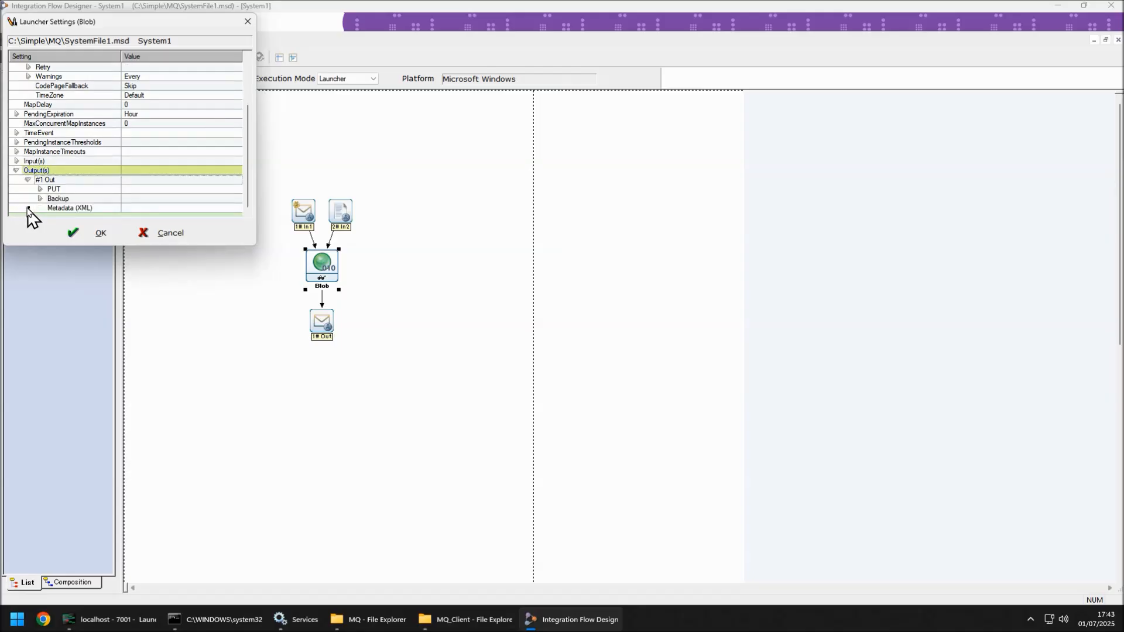
click(41, 189)
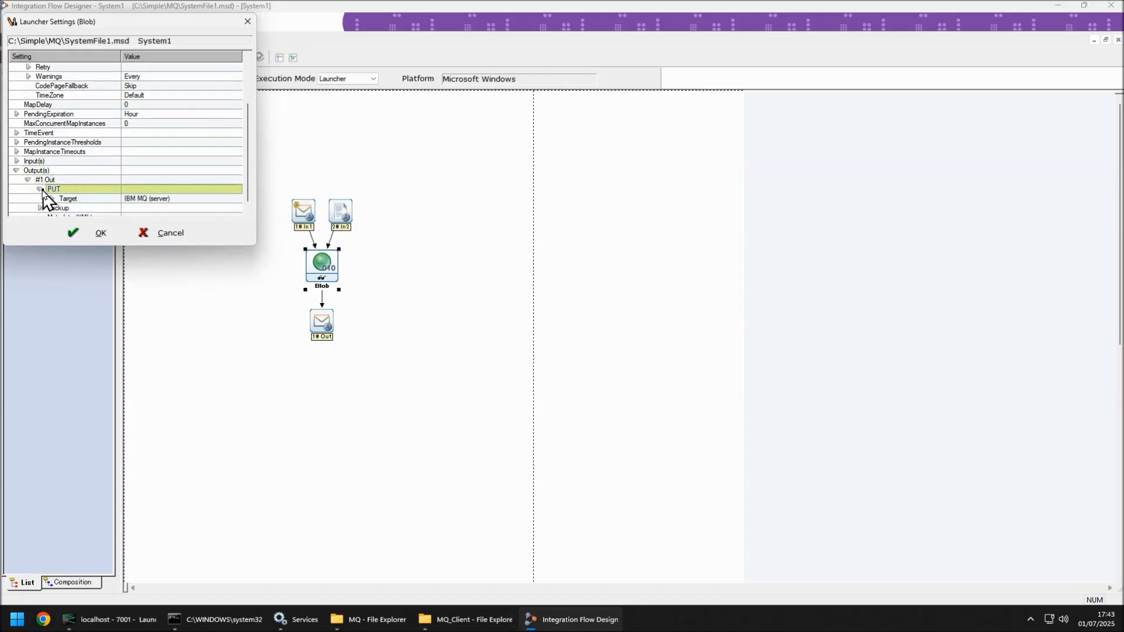
click(153, 199)
key(f)
Step: Set the output target's FilePath to Output.txt
click(151, 210)
click(153, 181)
key(ctrl+a)
key(BackSpace)
text(Out)
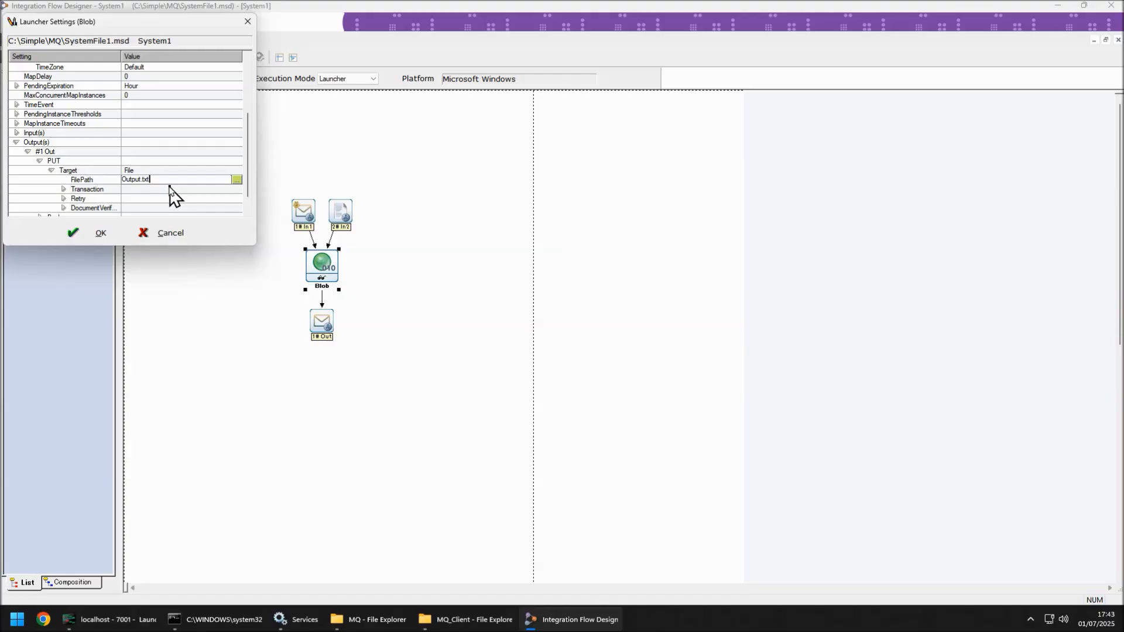
Step: Set MaxConcurrentMapInstances to 1 and confirm the Blob launcher settings
click(17, 142)
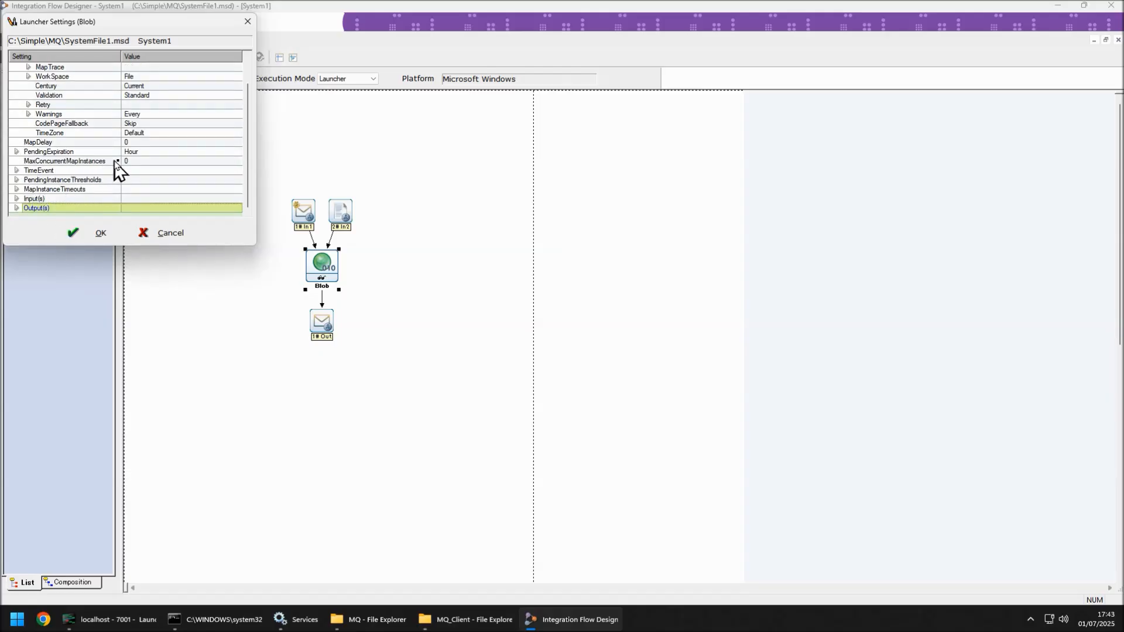
click(137, 161)
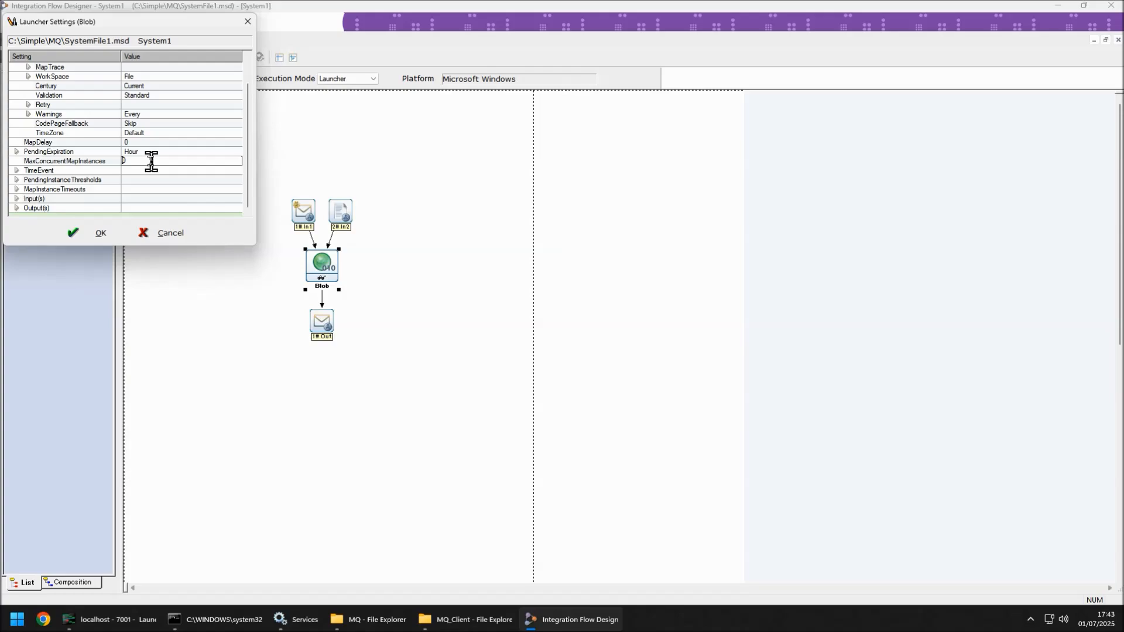
text(1)
click(159, 234)
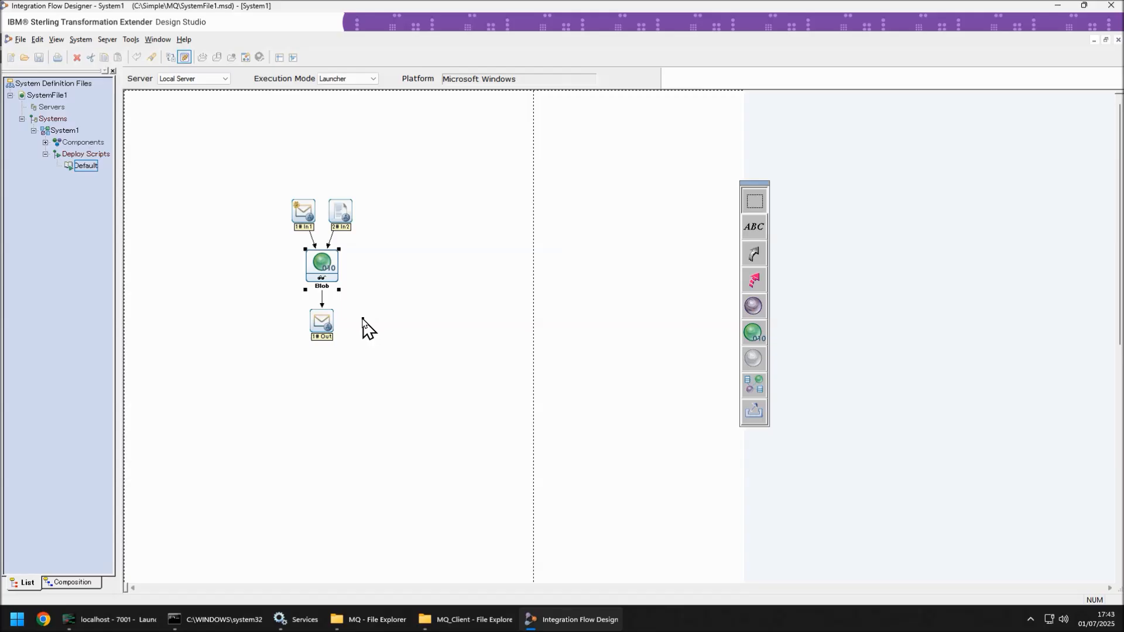
Step: Open dtx.ini from the c:\ibm\TransformationExtender_10.1.2 installation folder in Notepad
key(super+r)
text(c:\ibm)
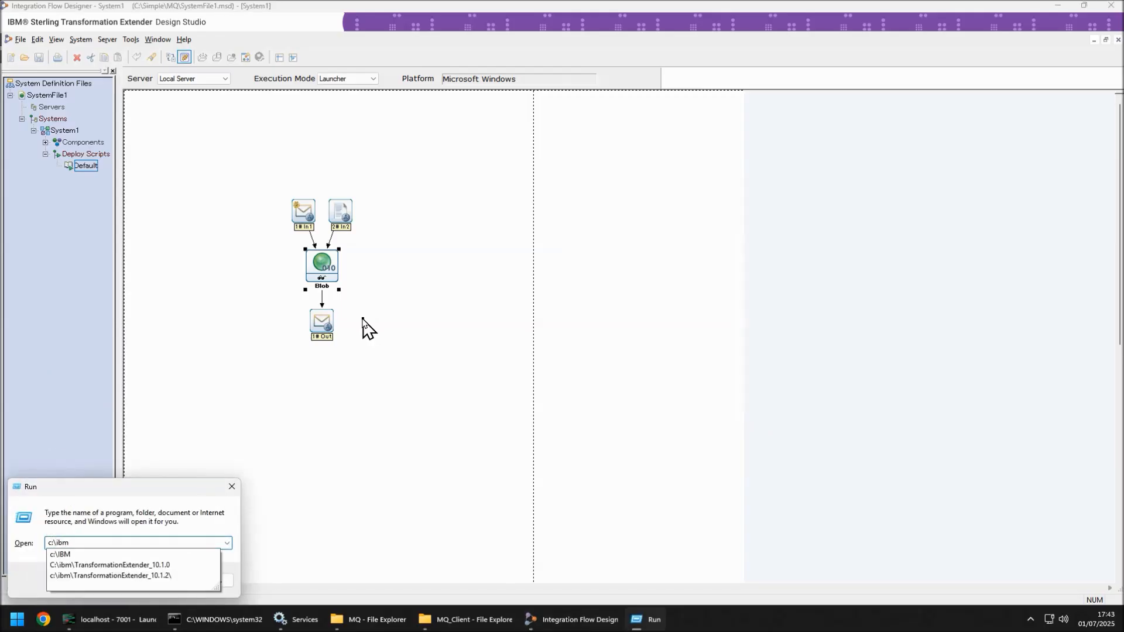
key(Down)
key(Down)
key(Down)
text(dtx.ini)
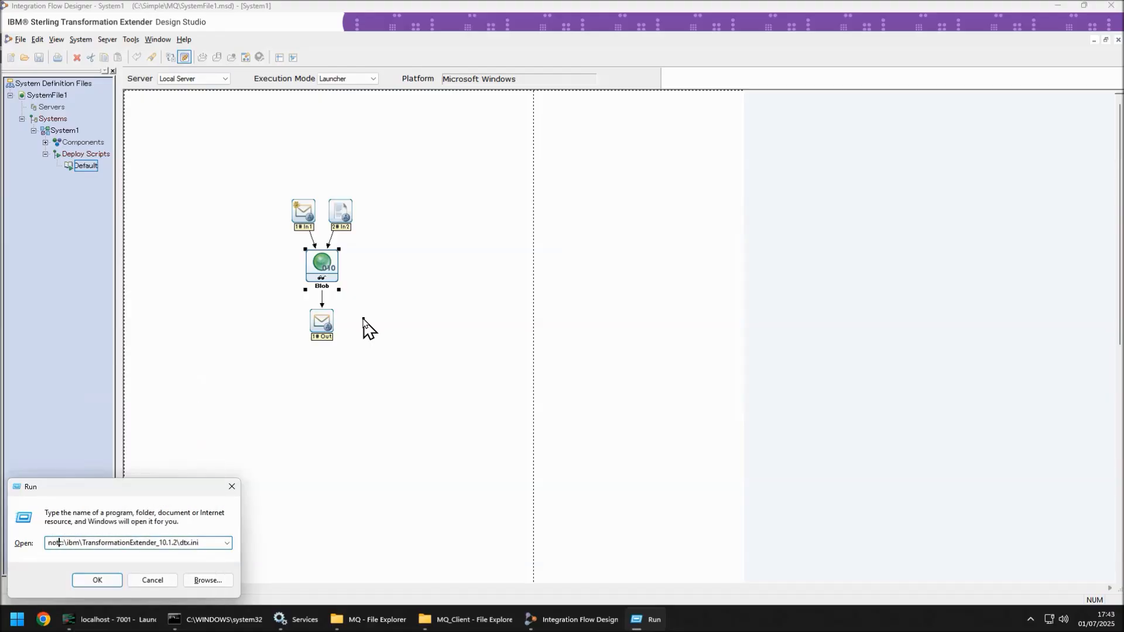
key(Return)
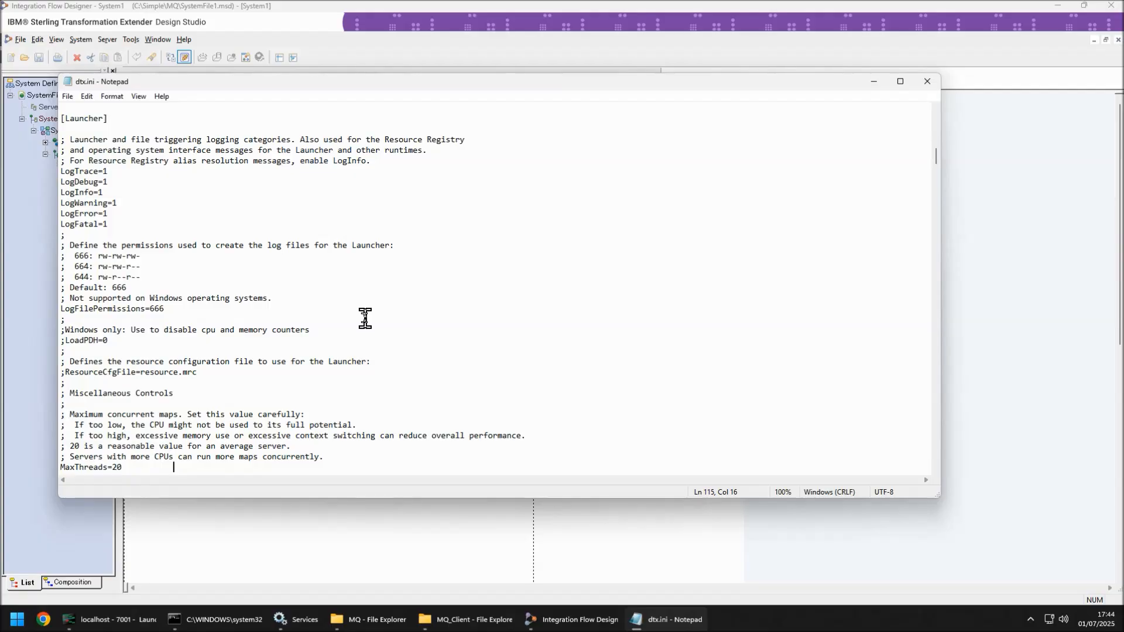
Step: Search dtx.ini for the WatchMaxThreads setting
key(ctrl+Home)
text(fwatchmax)
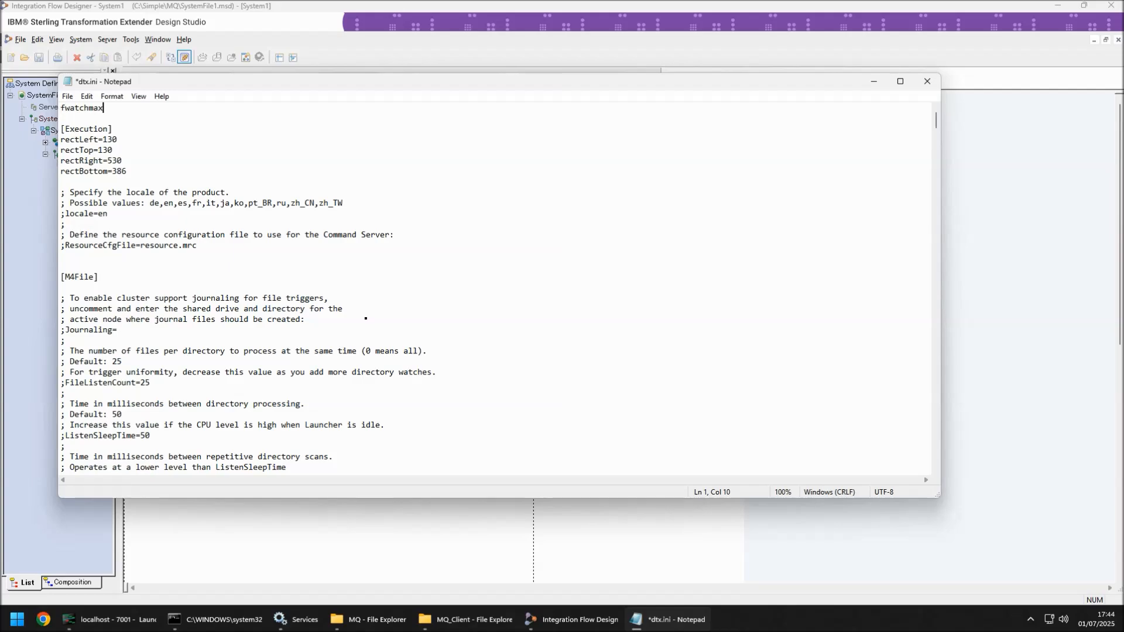
key(Return)
key(ctrl+f)
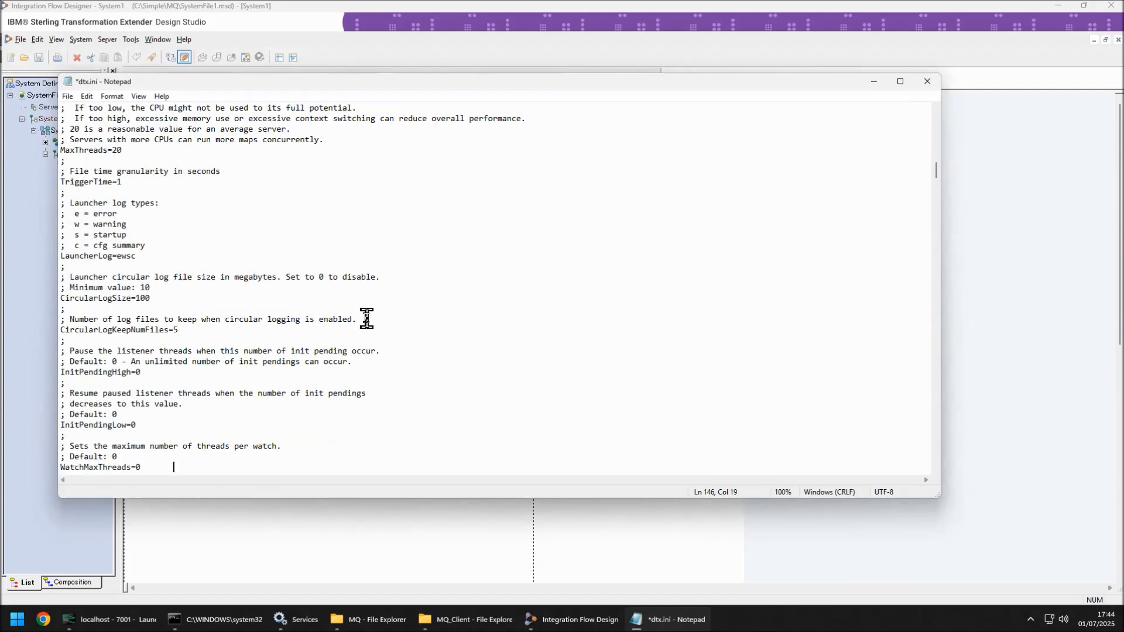